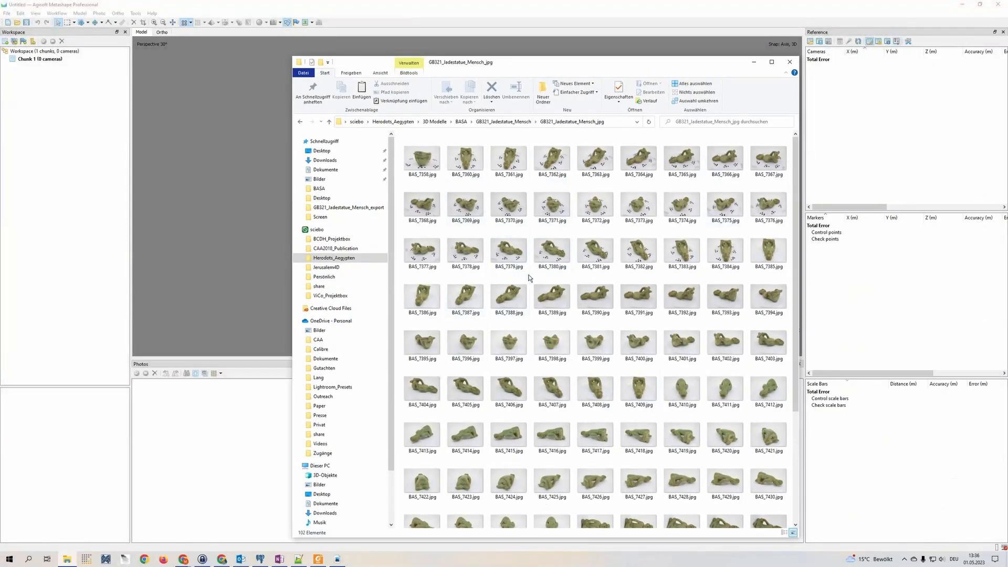
Add all the photos from the GB321_Jadestatue_Mensch_jpg folder to Chunk 1
scroll(540, 287, down, 1)
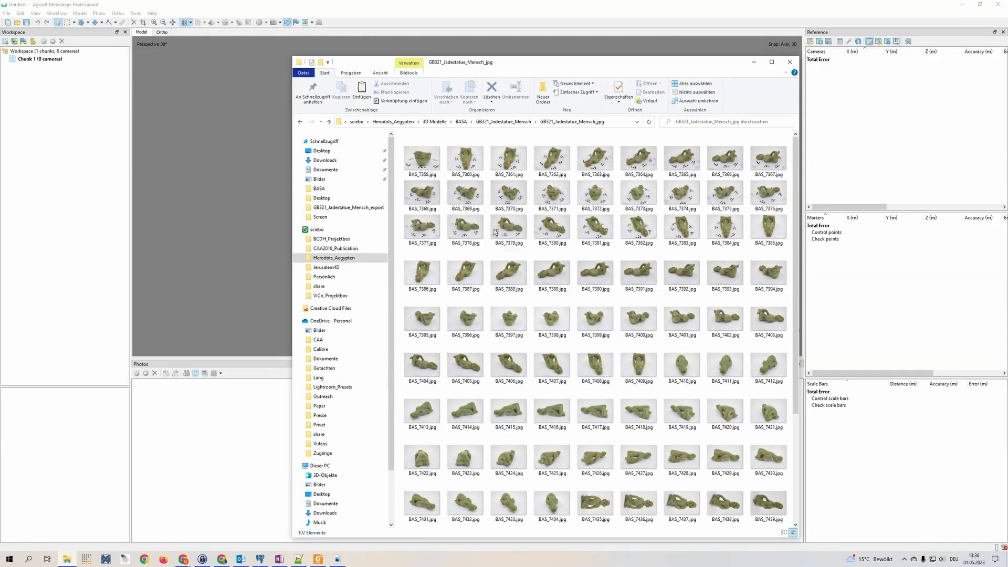
scroll(604, 399, down, 3)
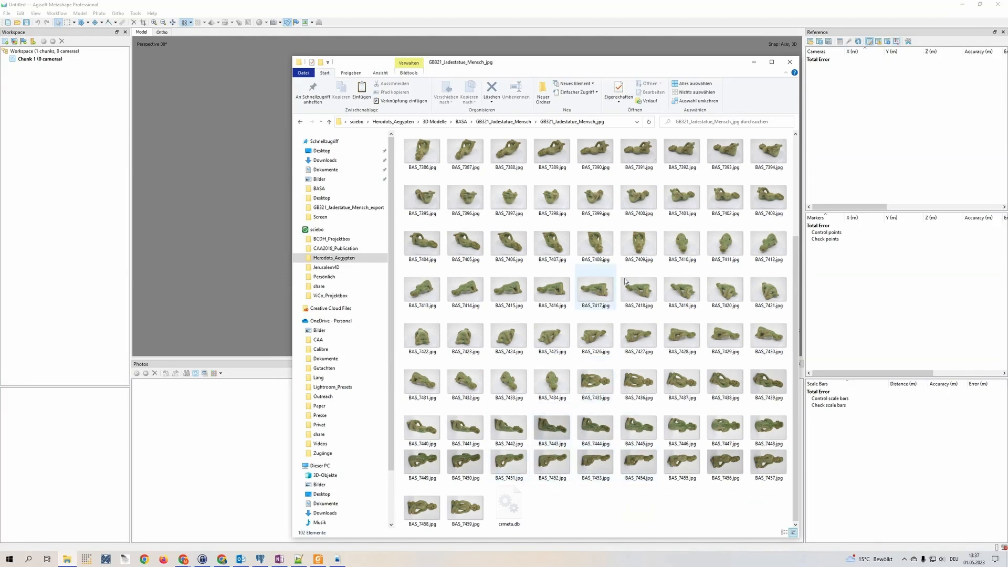
scroll(626, 281, up, 3)
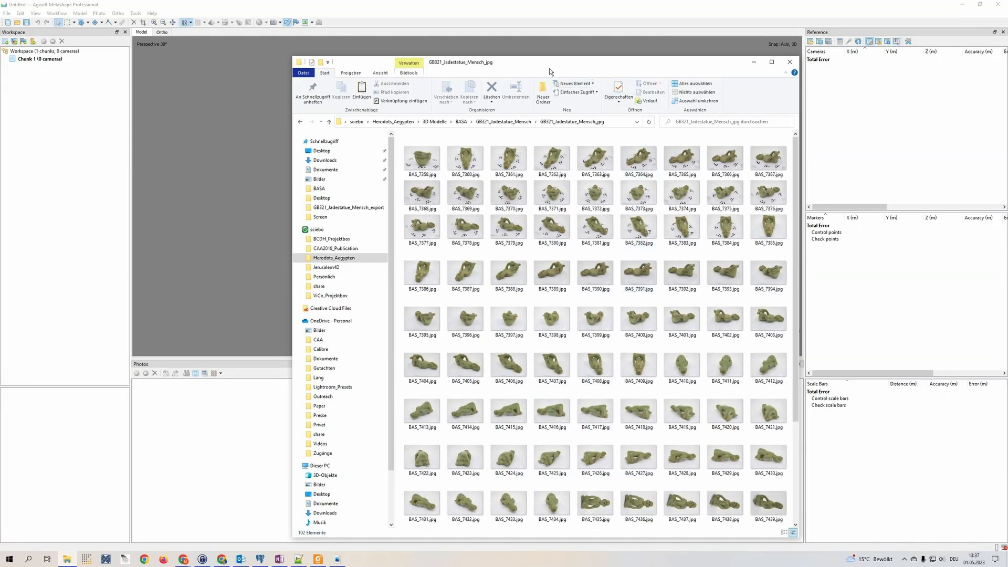
drag(550, 72, 768, 15)
click(727, 100)
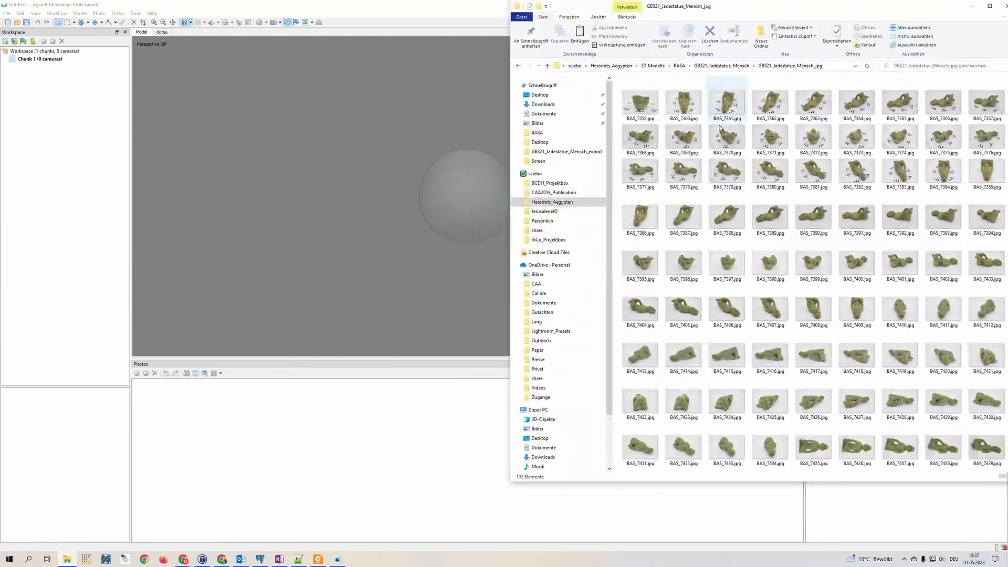
key(ctrl+a)
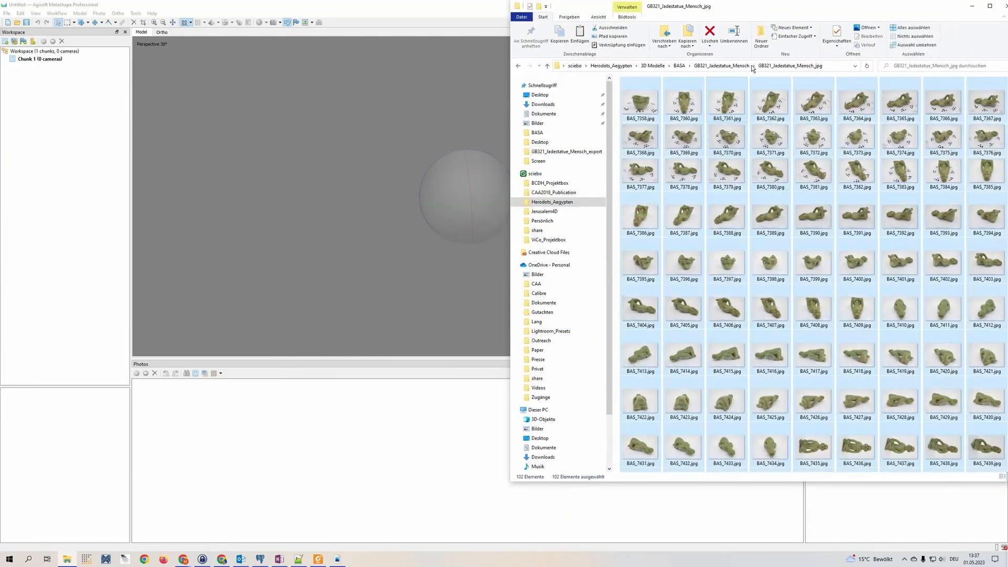
drag(735, 222, 318, 447)
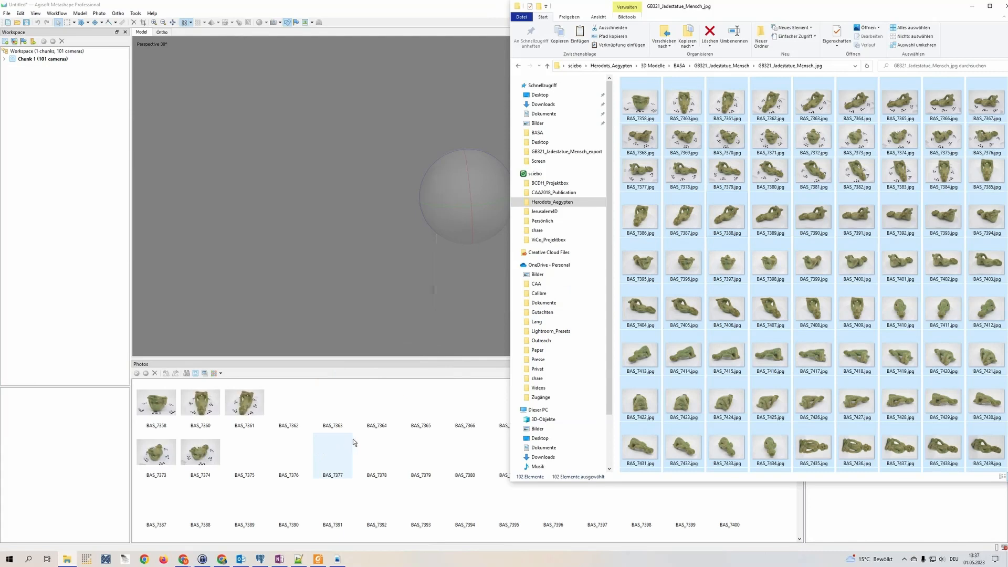
click(56, 13)
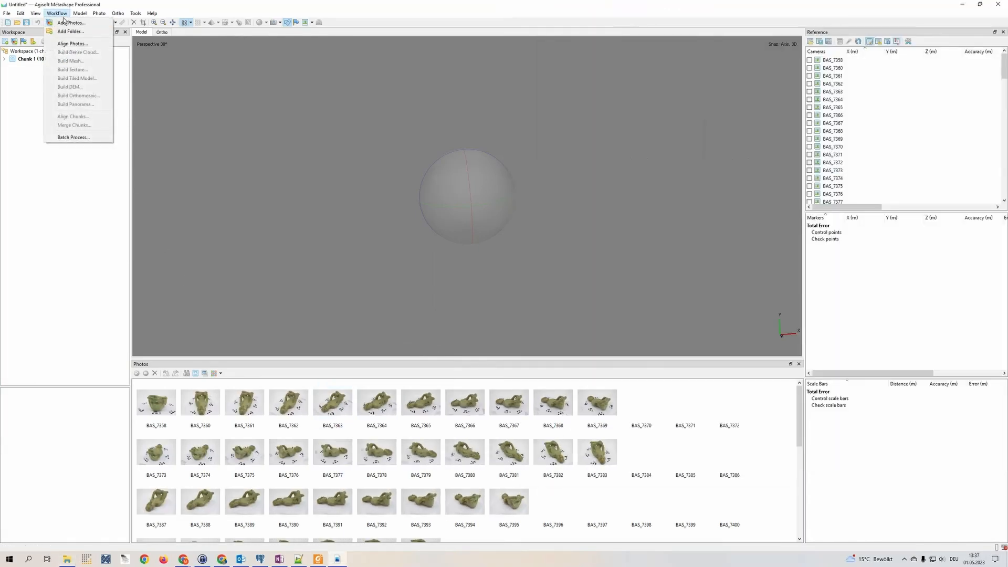
click(71, 23)
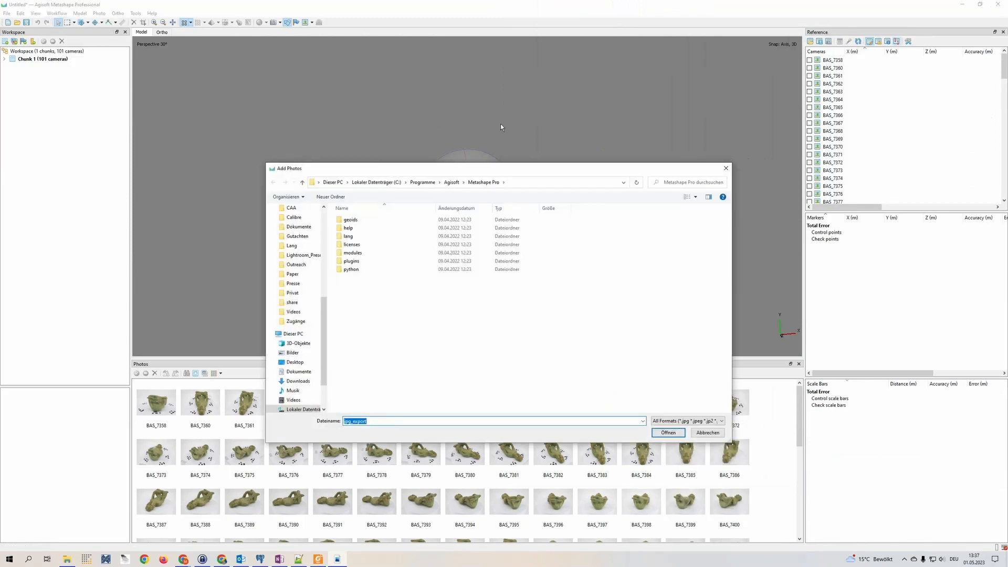
click(726, 164)
click(56, 14)
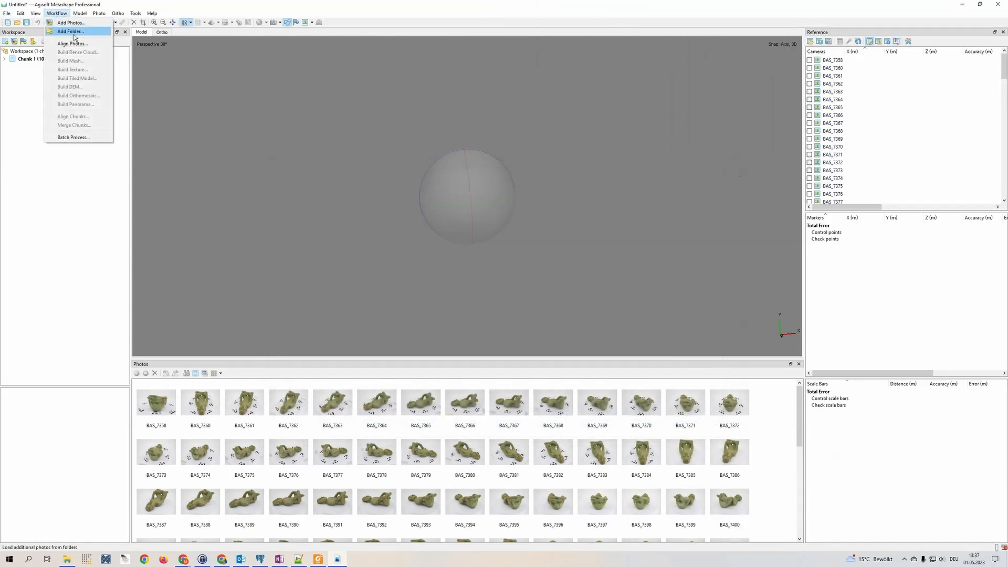
click(72, 198)
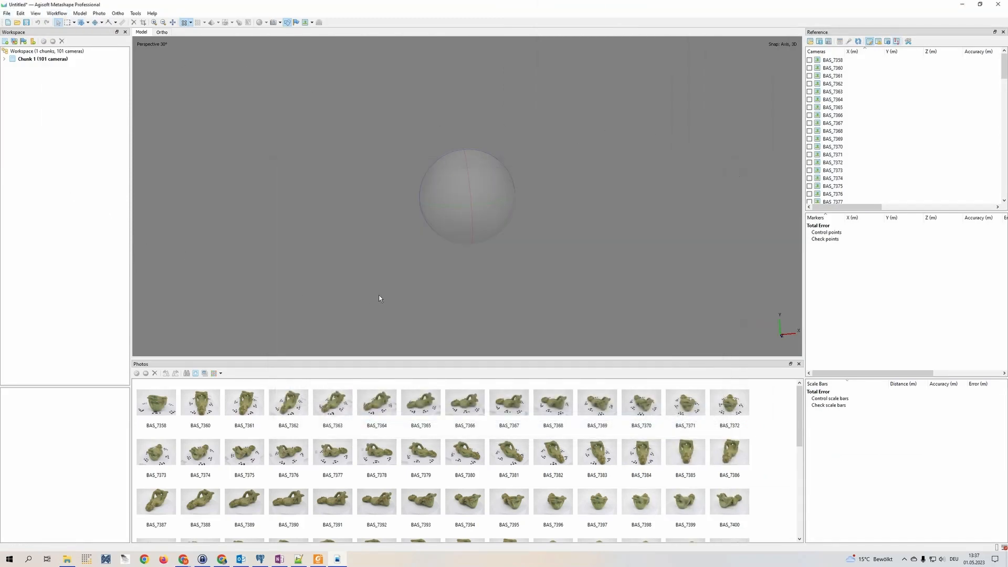
Open photos BAS_7393 and BAS_7383 to compare a shot without coded targets with one that has them
double_click(432, 502)
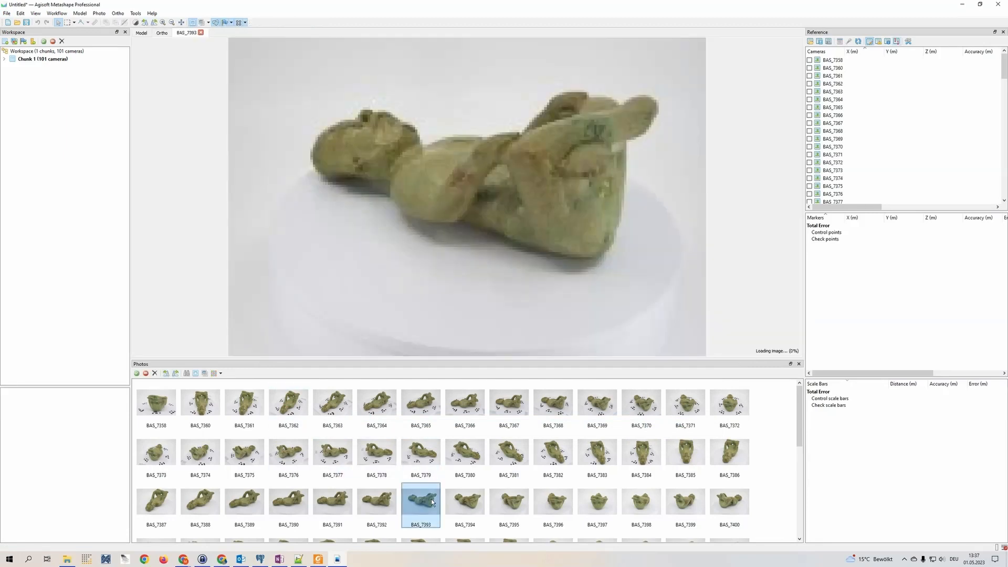
scroll(513, 193, up, 2)
scroll(513, 194, down, 3)
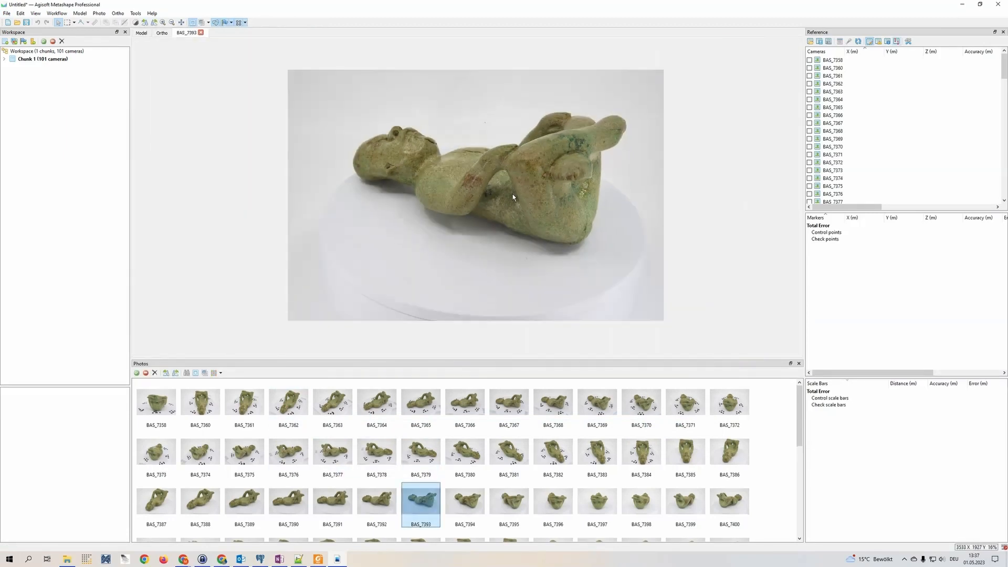
double_click(567, 449)
double_click(597, 457)
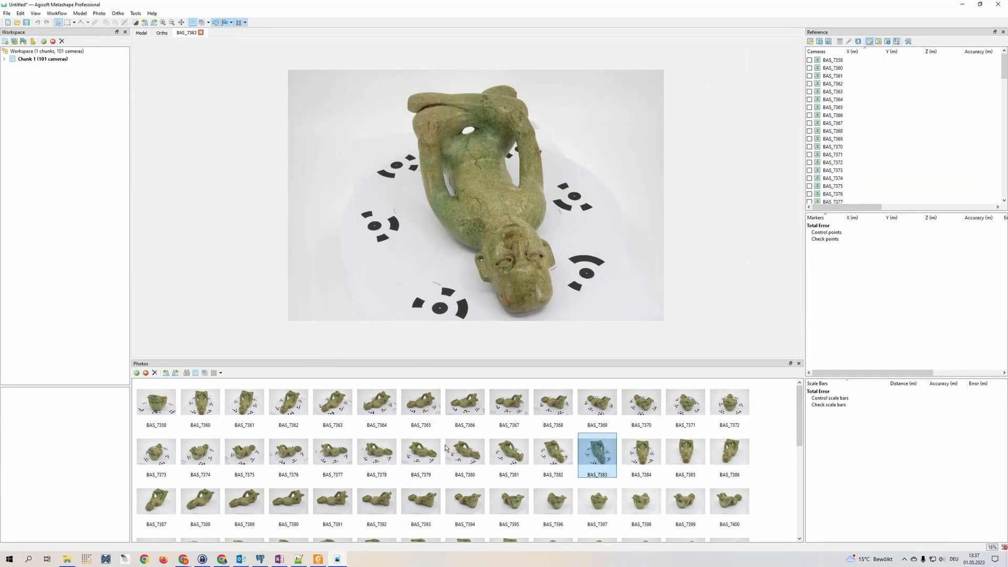
Look through the photo thumbnails and open BAS_7358 and BAS_7382 to examine the targets around the statue
scroll(472, 467, down, 5)
scroll(572, 493, up, 5)
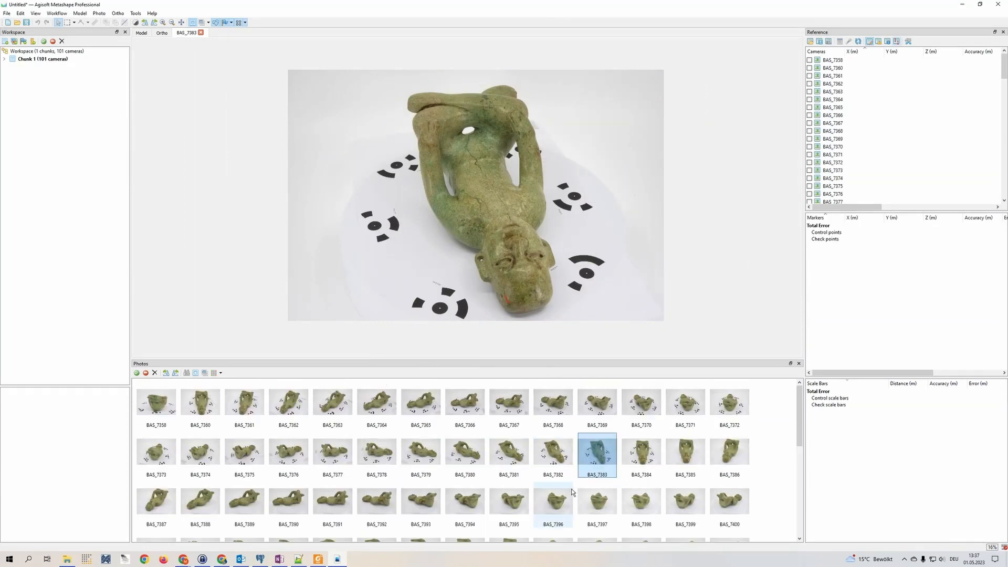
scroll(572, 493, down, 5)
scroll(402, 508, up, 5)
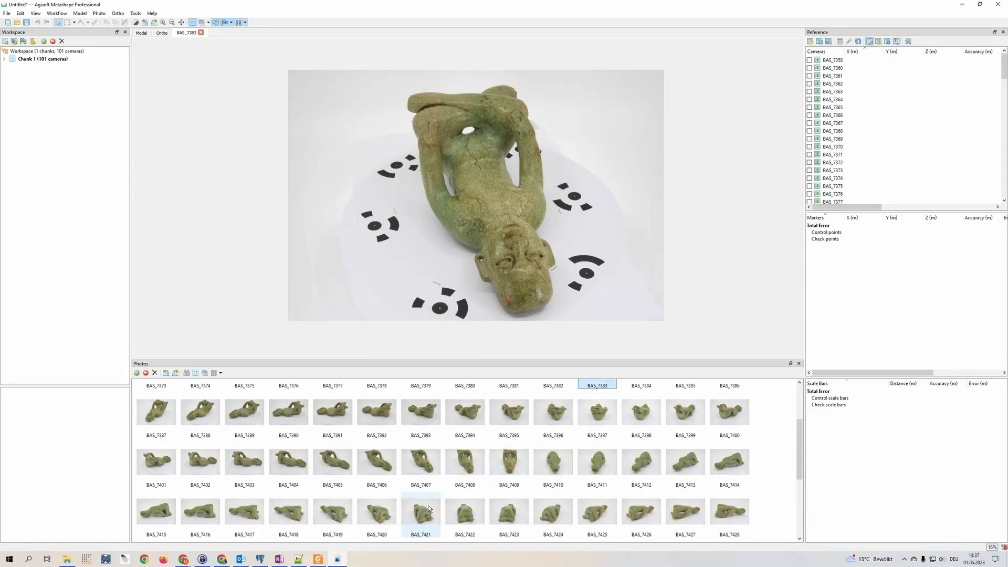
scroll(433, 509, down, 5)
scroll(434, 508, up, 5)
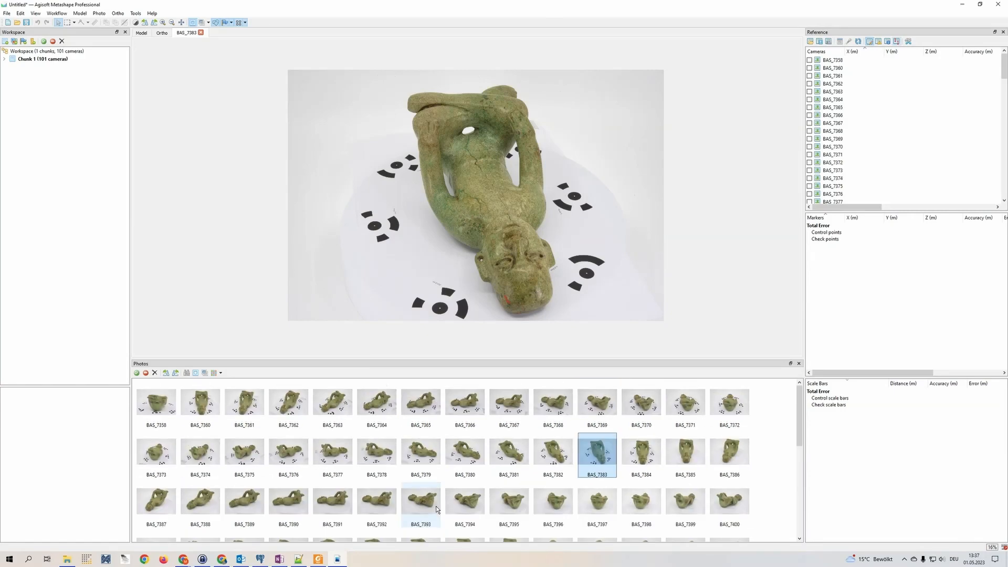
double_click(164, 410)
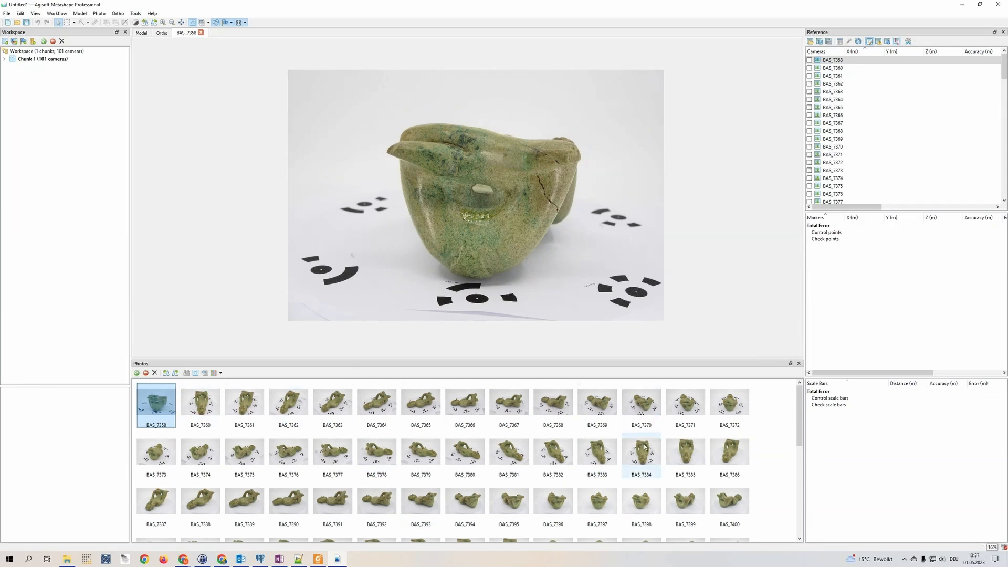
double_click(553, 452)
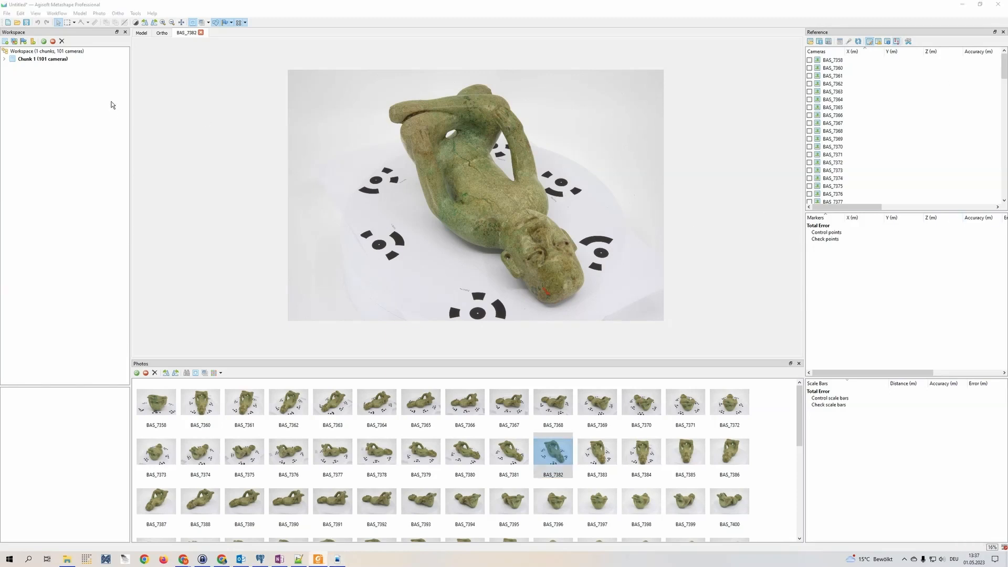
click(117, 15)
mouse_move(137, 15)
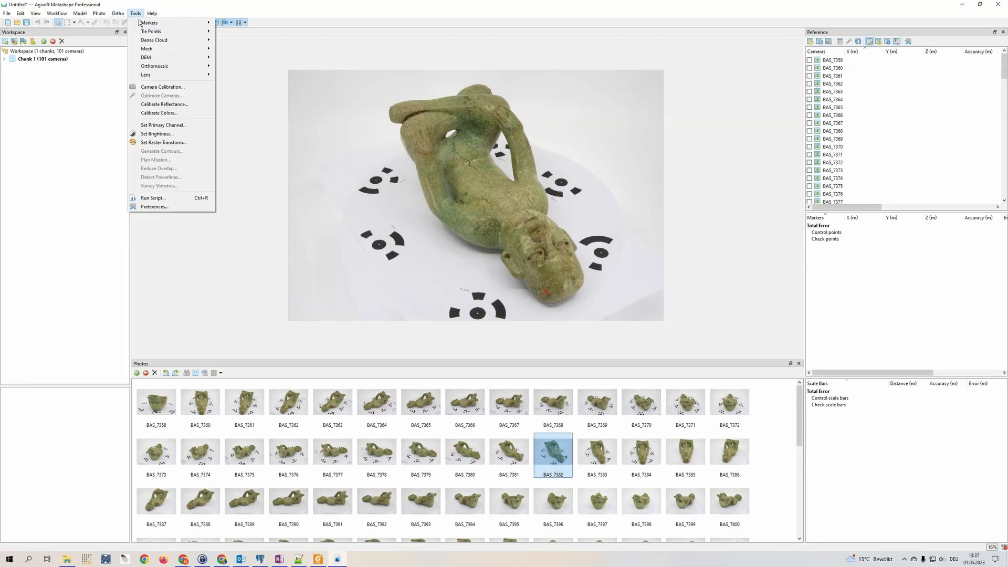
click(258, 48)
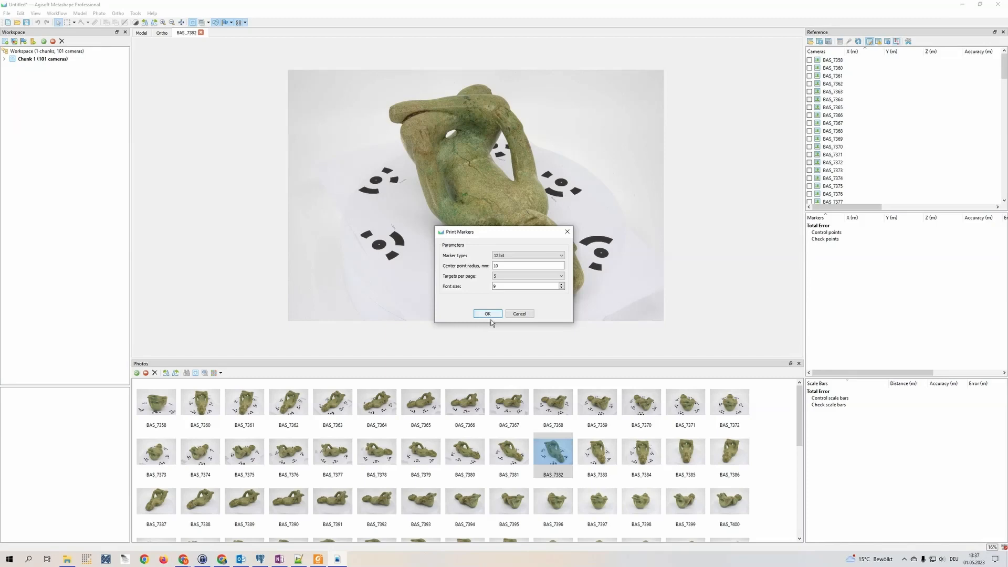
click(488, 314)
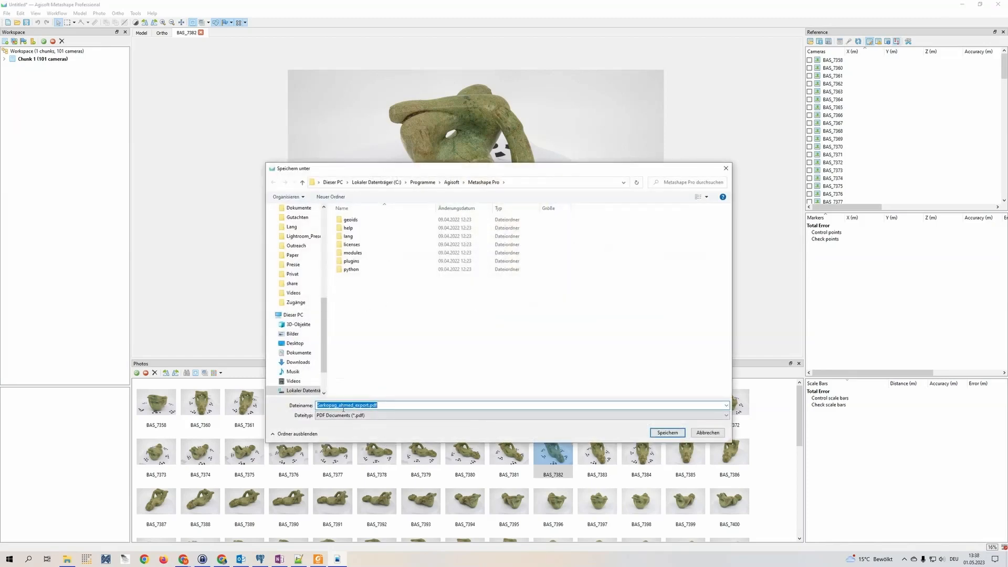
click(707, 433)
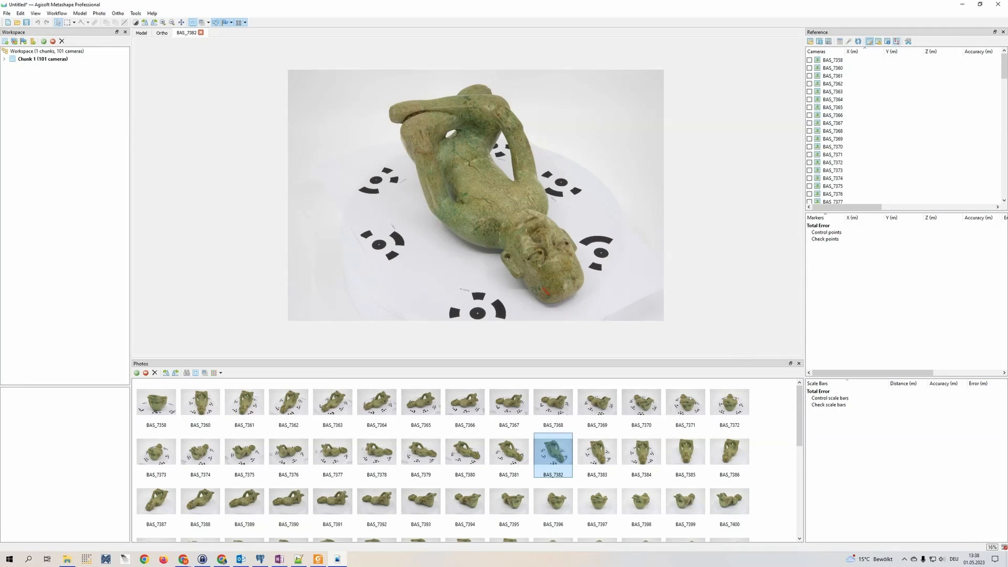
Switch to RC_Marker_A4_Big.pdf in Foxit PDF Reader, examine the printed markers and their distance table, and return to Metashape
drag(1007, 38, 677, 1)
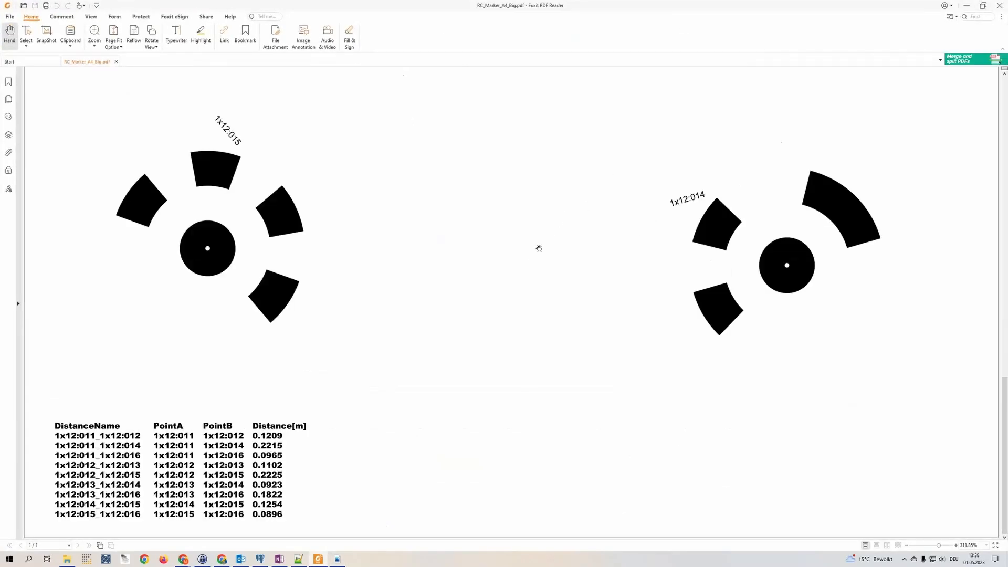
scroll(399, 239, up, 2)
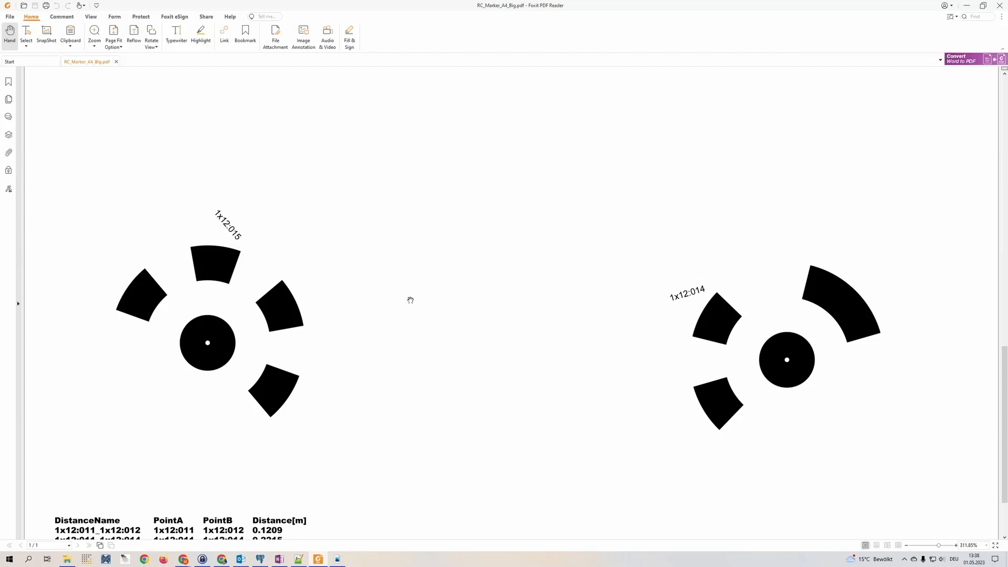
scroll(502, 298, down, 2)
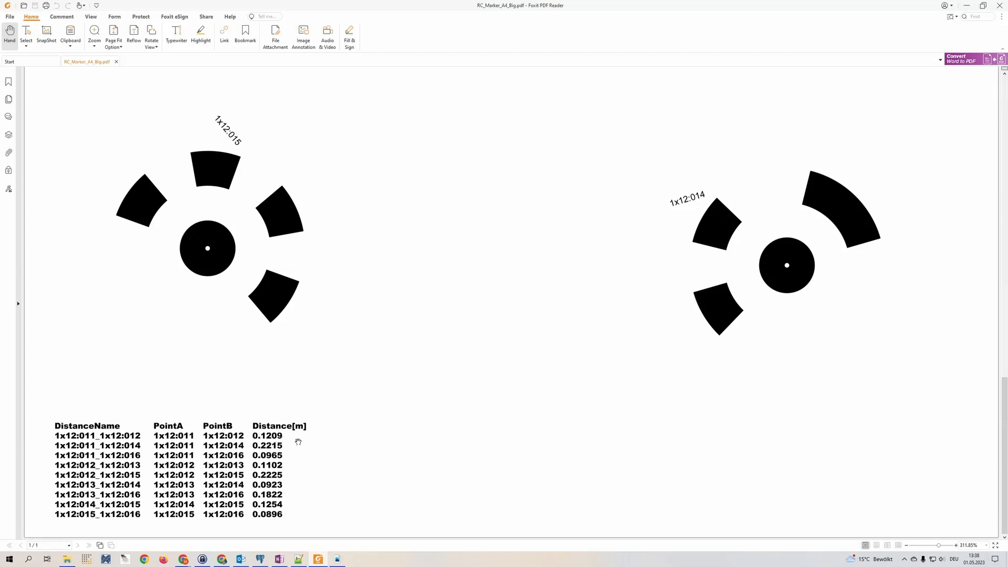
drag(446, 12, 1007, 194)
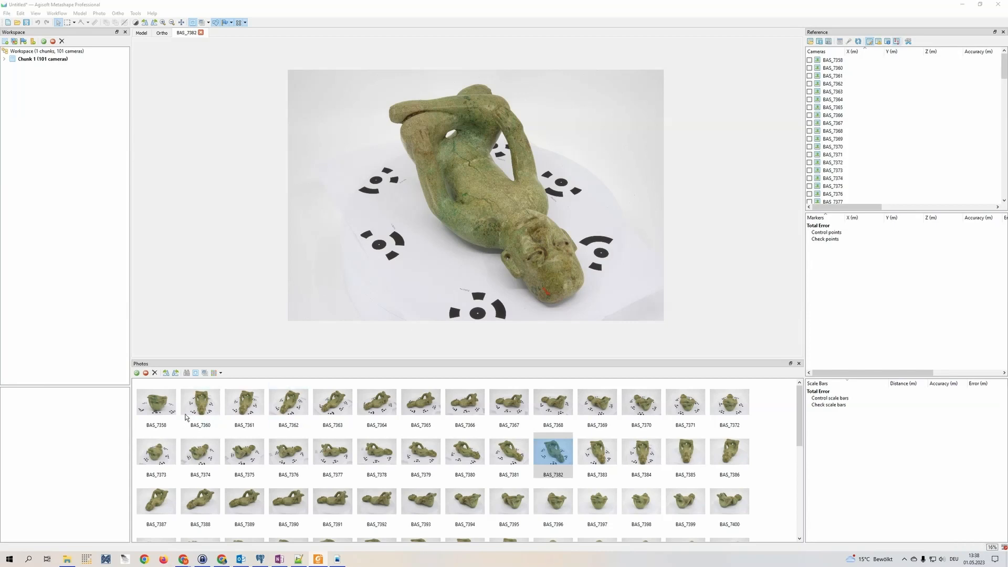
Disable the photos BAS_7370 to BAS_7384 in the chunk
click(156, 405)
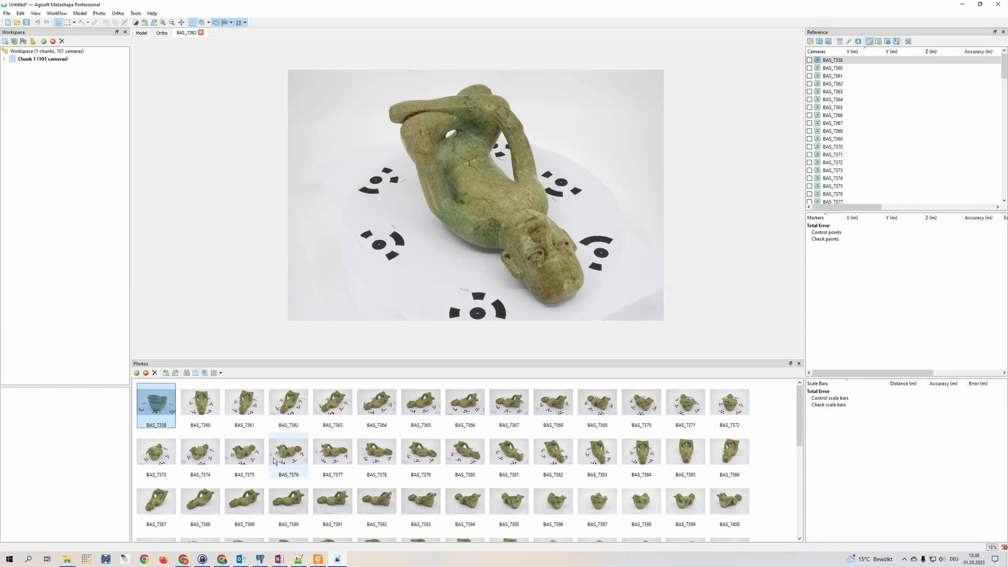
click(297, 465)
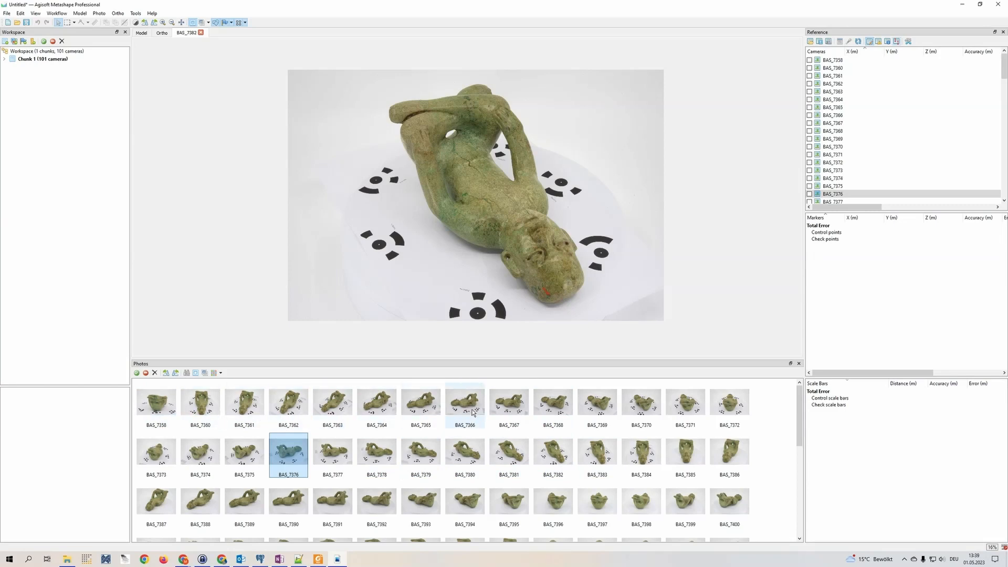
click(653, 413)
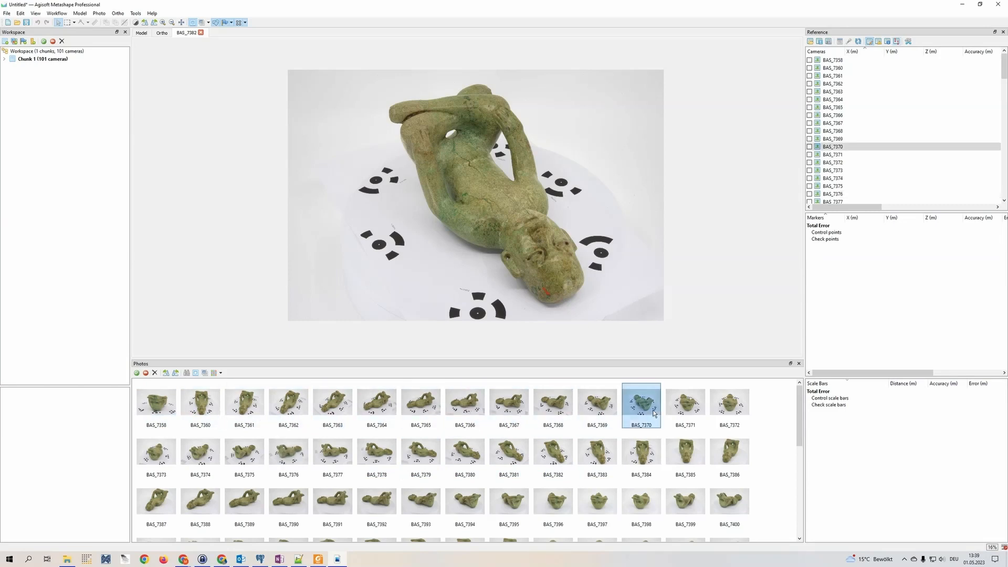
shift+click(651, 456)
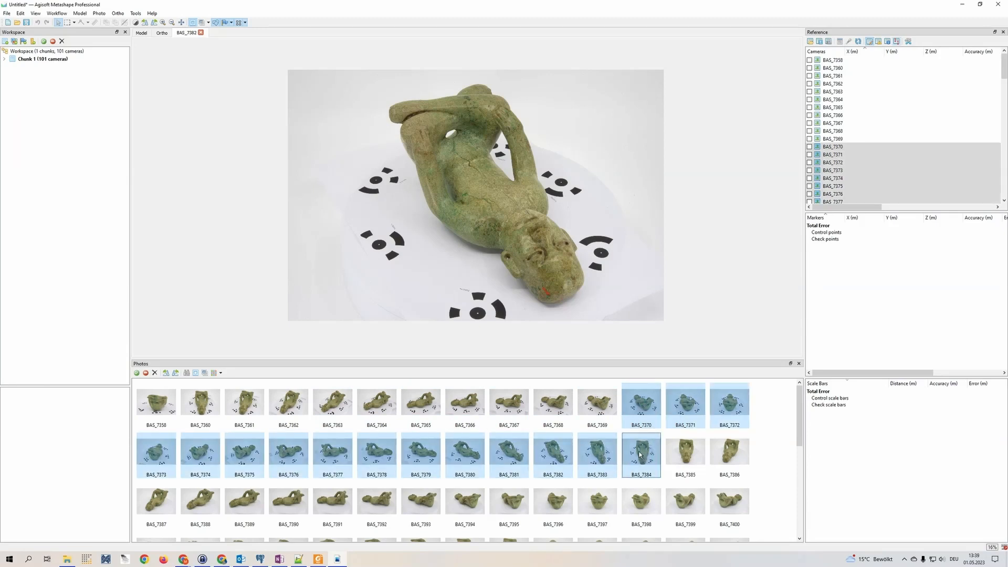
click(146, 373)
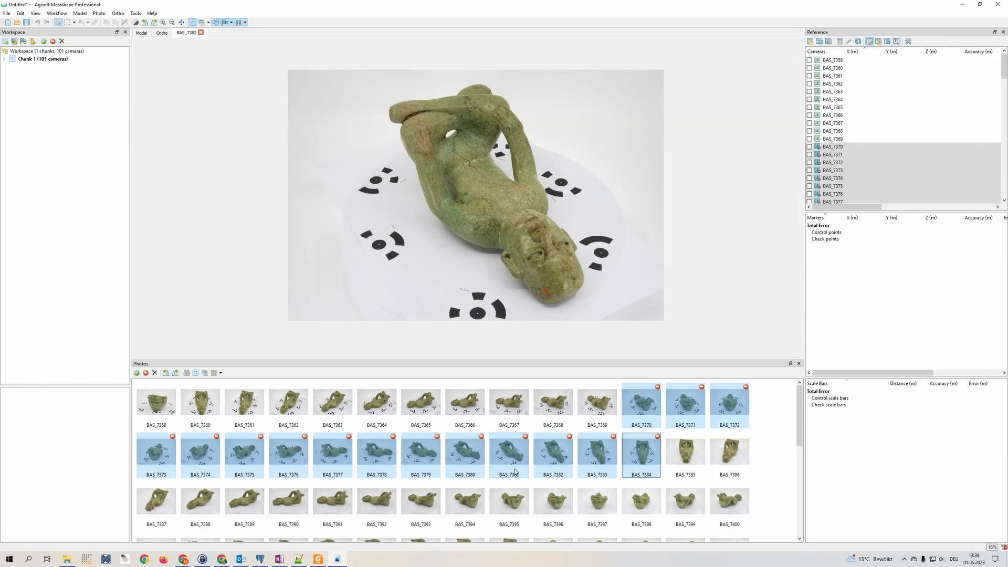
scroll(514, 471, down, 3)
scroll(514, 471, up, 3)
Detect the Circular 12 bit markers in the photos with a tolerance of 50
click(135, 14)
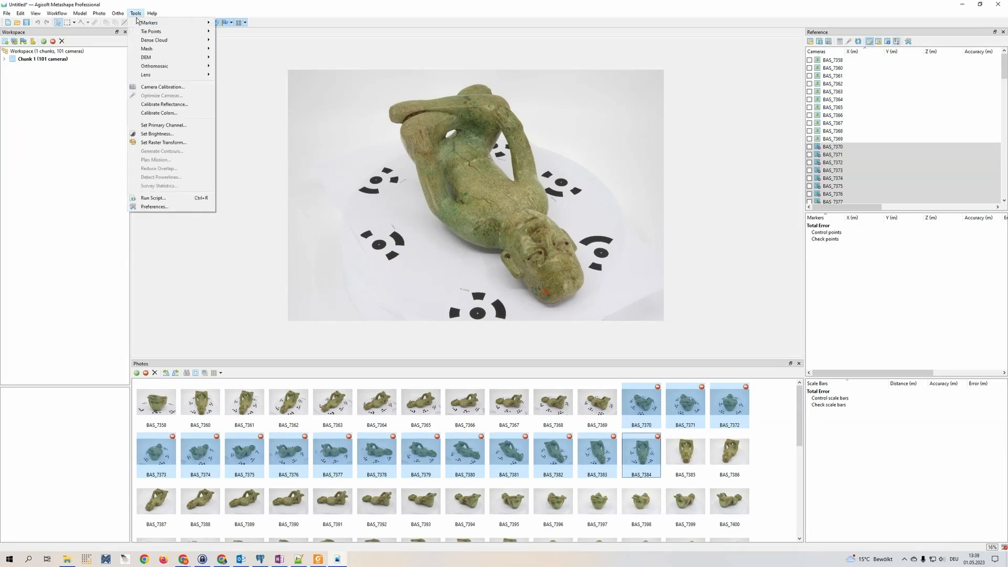
mouse_move(157, 22)
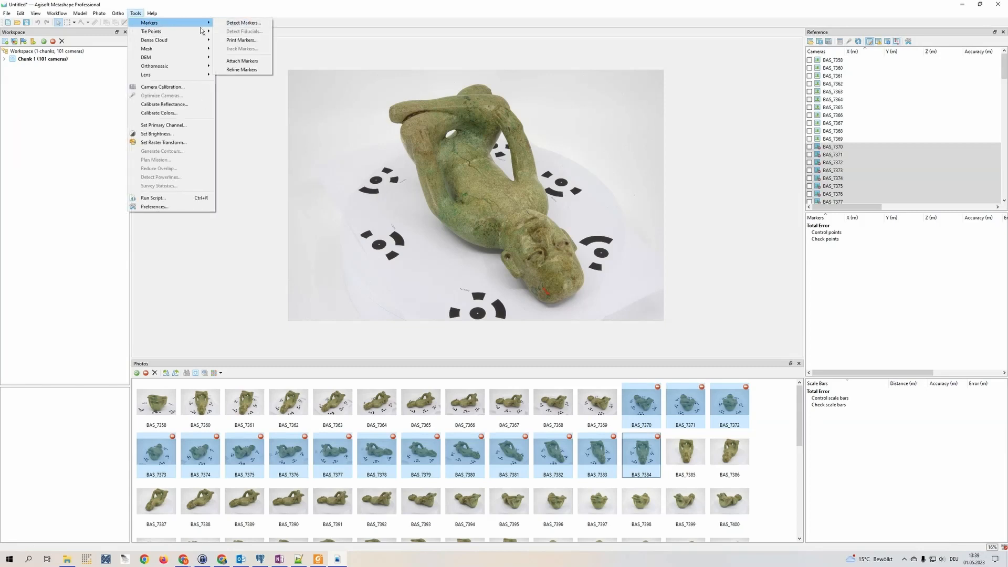
click(239, 24)
drag(475, 213, 600, 205)
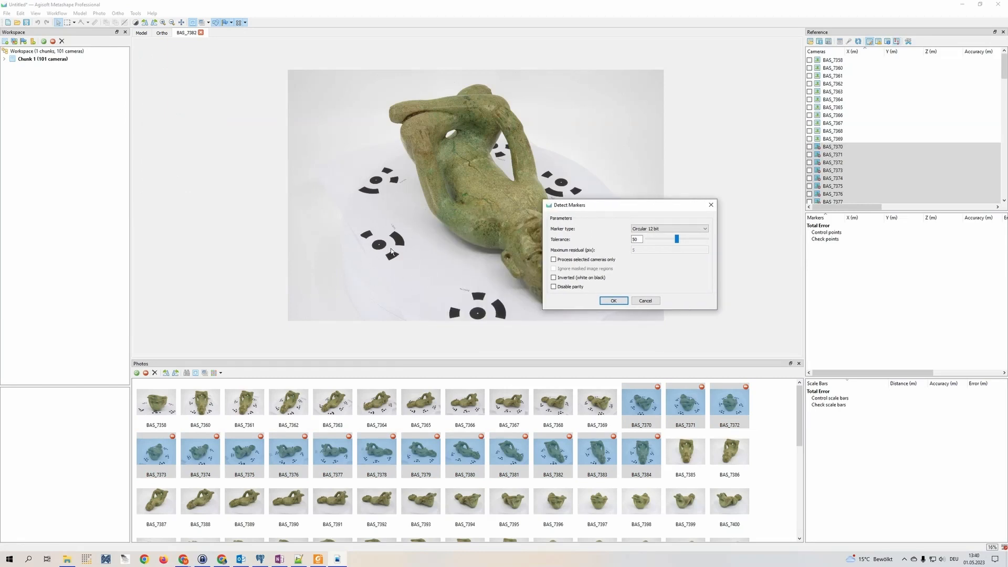
click(613, 301)
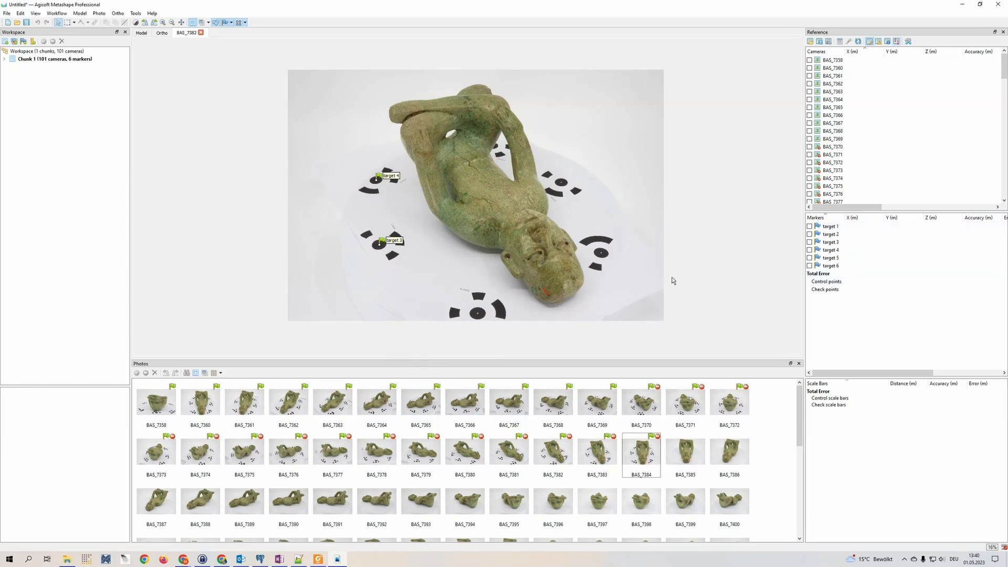
Open photos from BAS_7360 to BAS_7372 one after another to examine the detected targets around the statue
double_click(289, 402)
double_click(455, 414)
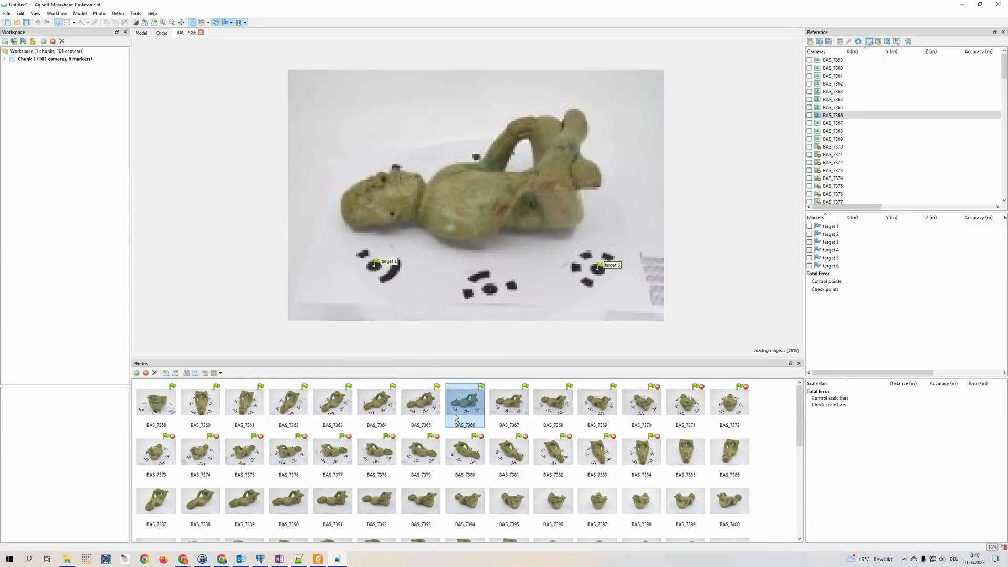
double_click(553, 415)
double_click(603, 418)
double_click(641, 414)
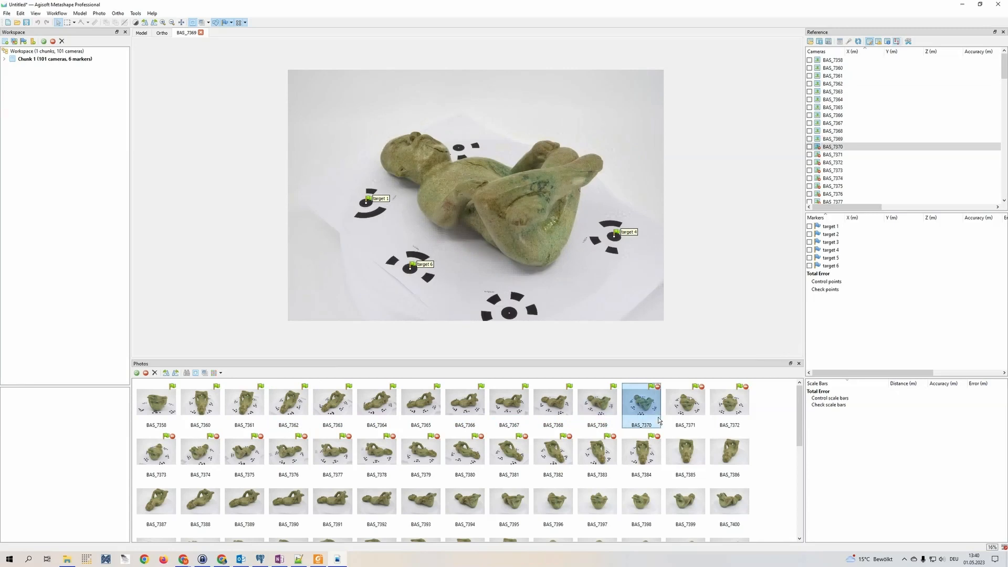
double_click(729, 415)
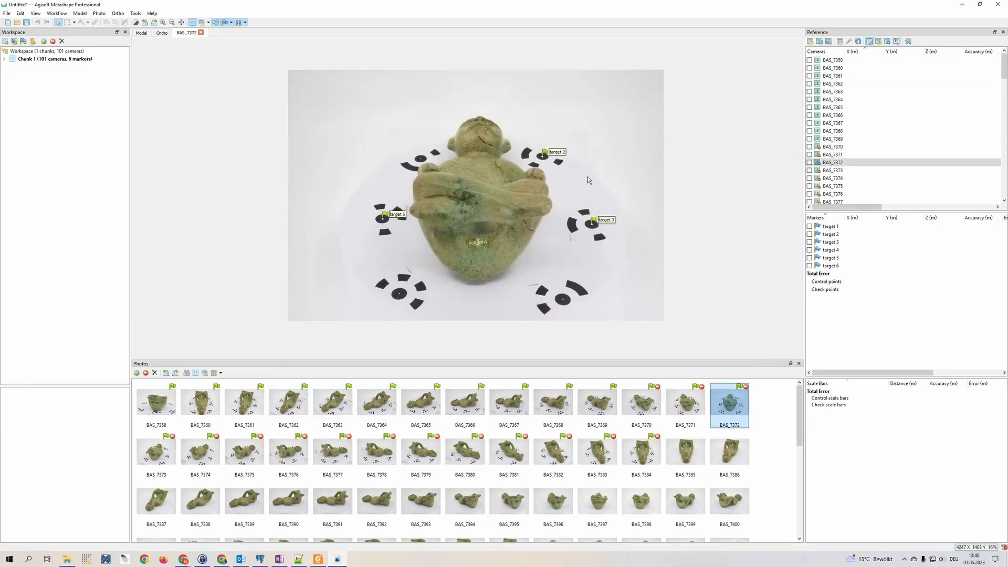
double_click(244, 406)
double_click(210, 414)
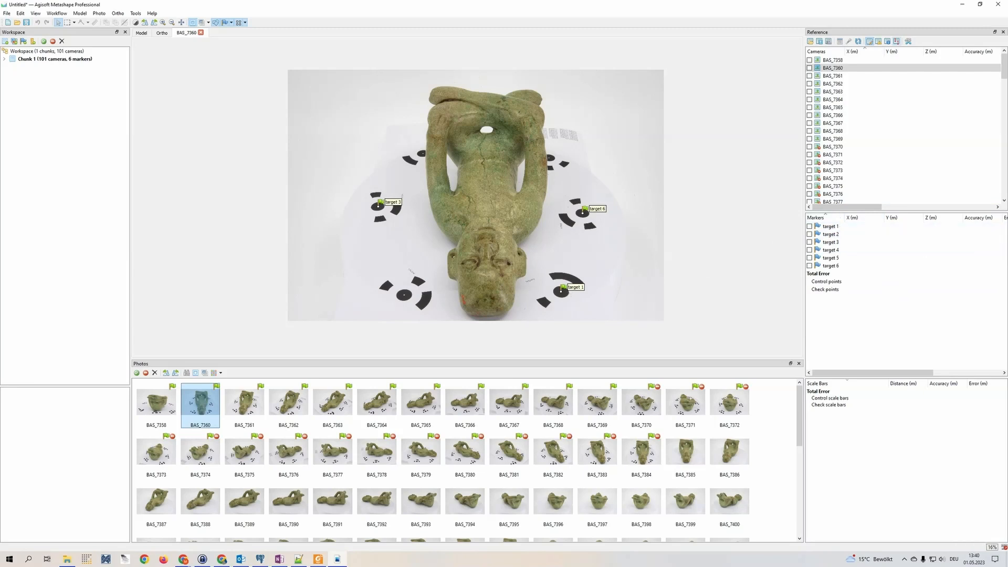
Consult RC_Marker_A4_Big.pdf in Foxit PDF Reader, return to Metashape and create a scale bar between target 1 and target 2 with distance 0.1209 m
key(alt+Tab)
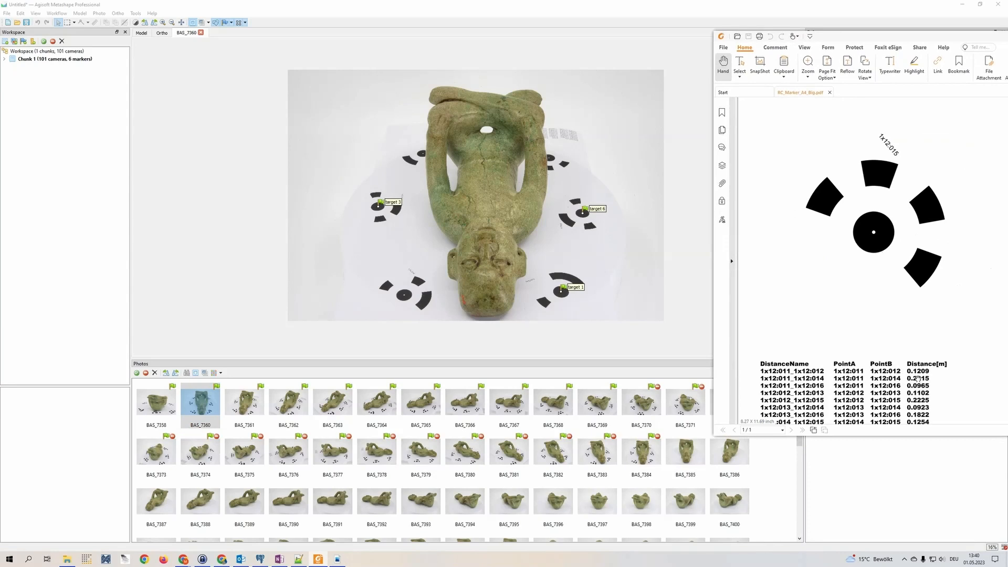
drag(955, 36, 1007, 37)
click(830, 234)
shift+click(829, 226)
right_click(835, 236)
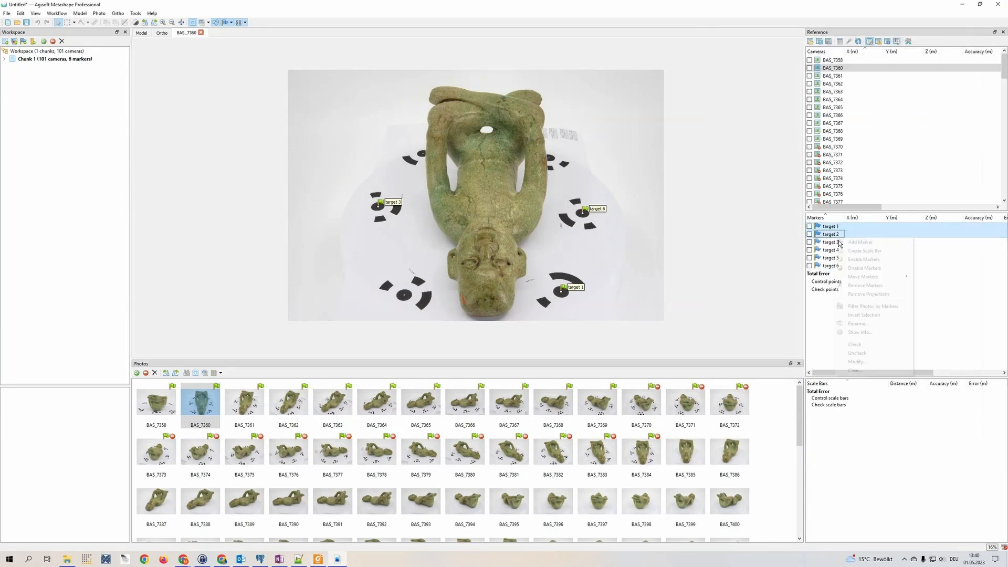
click(864, 251)
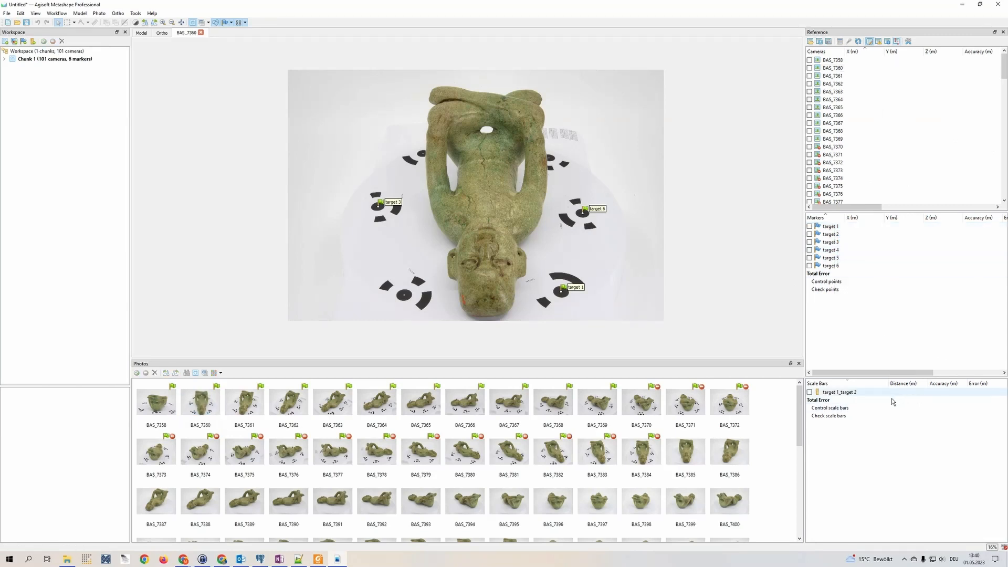
double_click(913, 395)
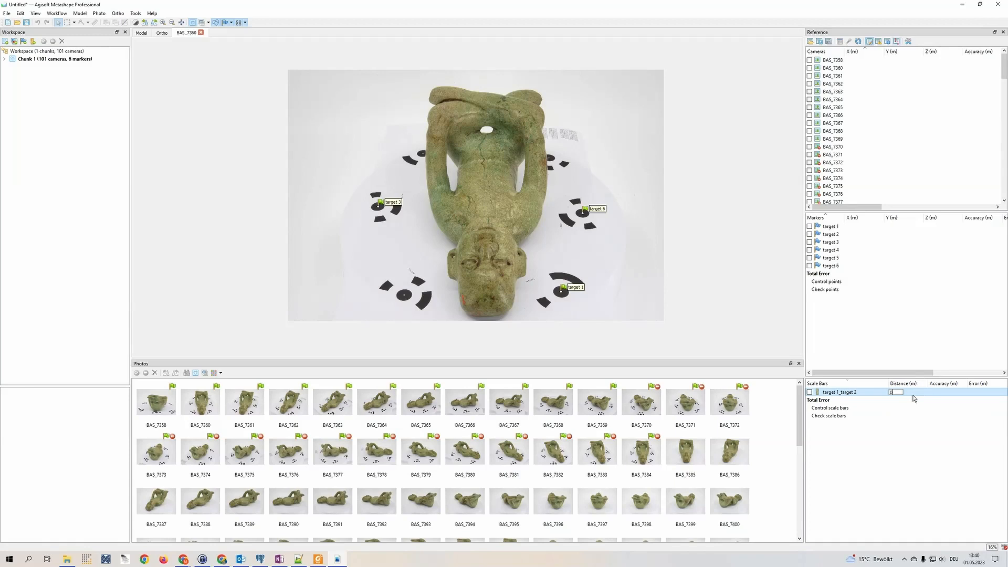
text(0.1209)
key(Return)
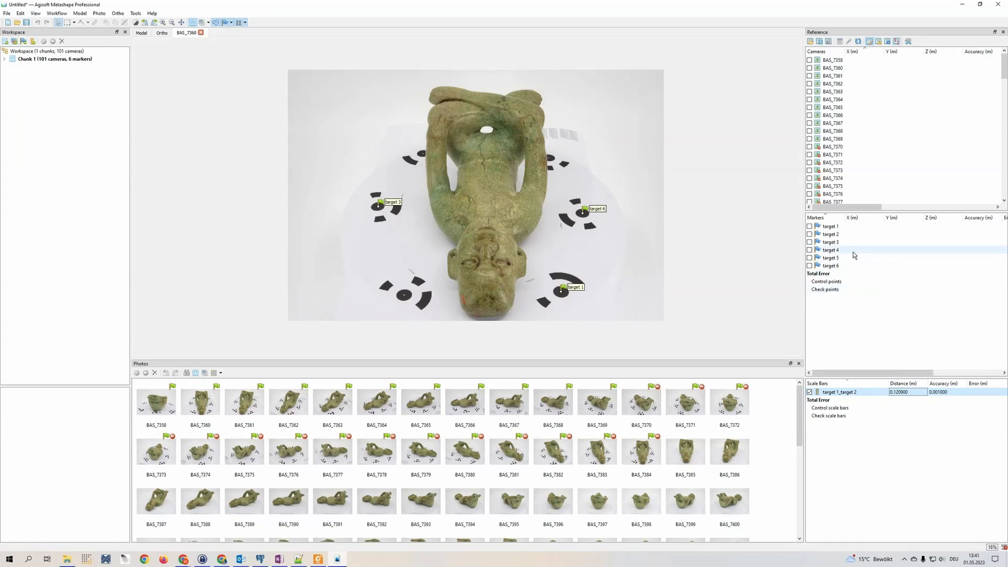
Create a scale bar between target 2 and target 5 and set its distance to 0.2225 m
click(850, 234)
ctrl+click(852, 257)
right_click(854, 257)
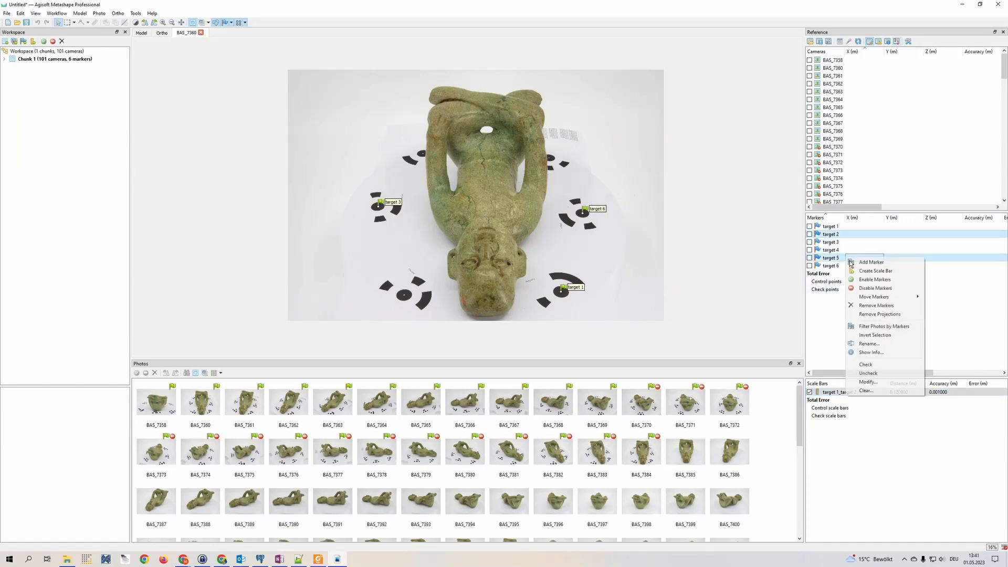
click(874, 271)
double_click(913, 393)
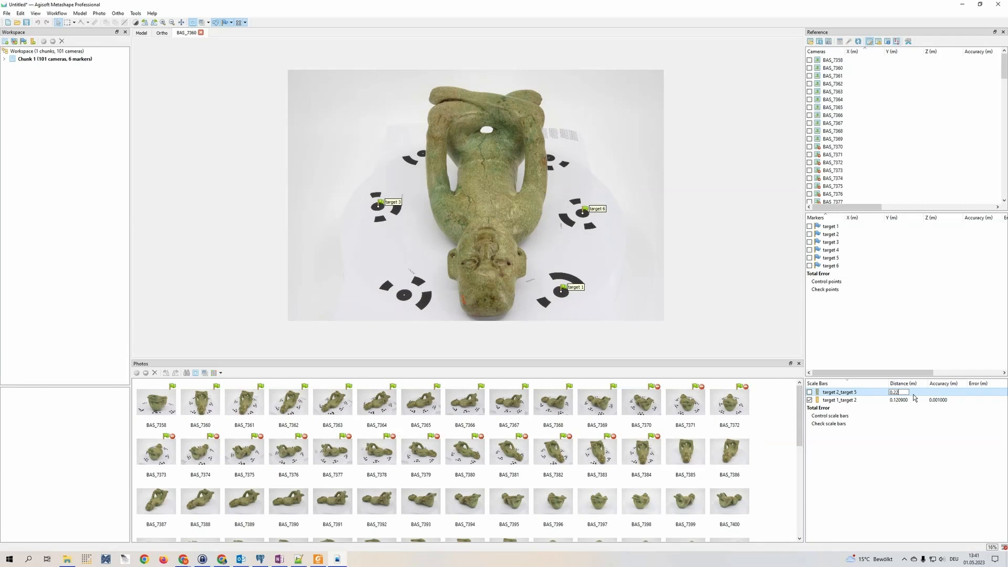
text(0.2225)
key(Return)
Create a scale bar between target 5 and target 6 and set its distance to 0.0896 m
click(831, 258)
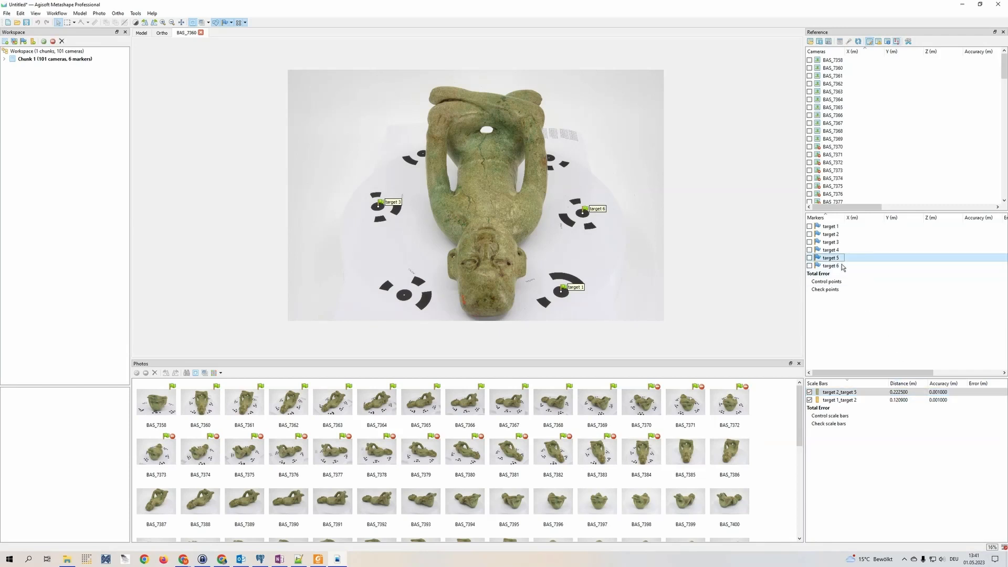
ctrl+click(840, 265)
right_click(839, 265)
click(861, 277)
double_click(908, 392)
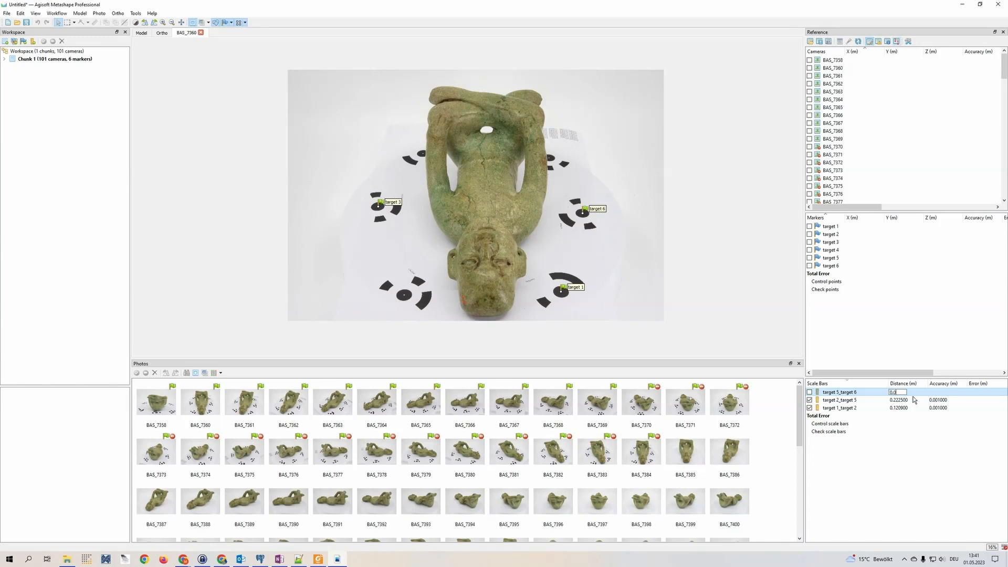
text(896)
key(Return)
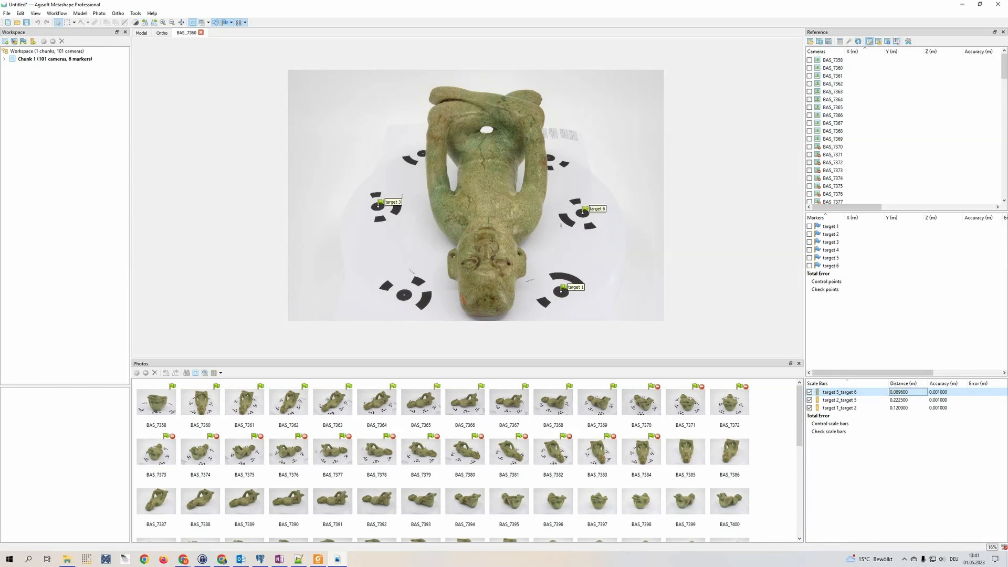
Create a scale bar between target 3 and target 4 and set its distance to 0.0923 m
click(835, 242)
ctrl+click(837, 249)
right_click(840, 251)
click(866, 263)
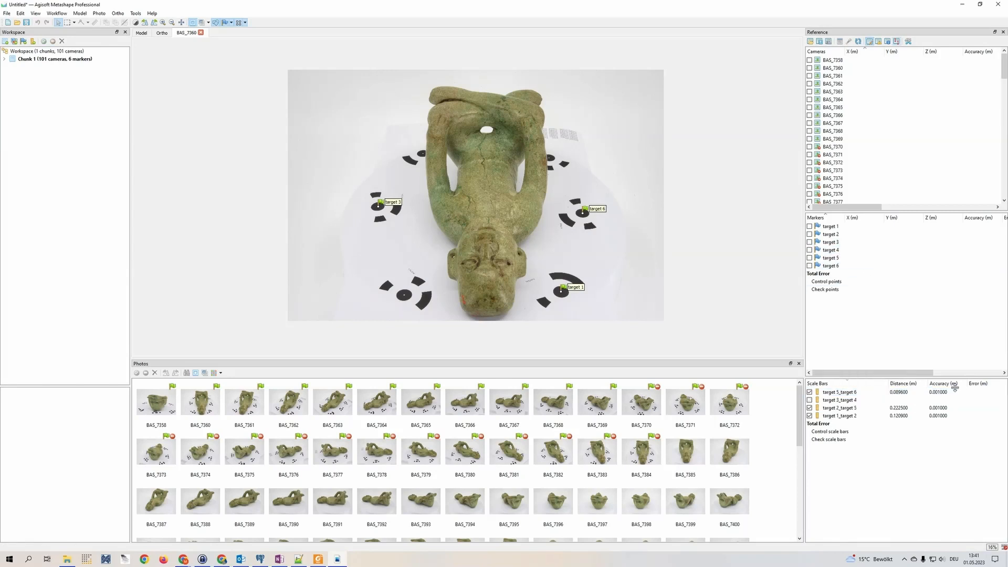
double_click(907, 401)
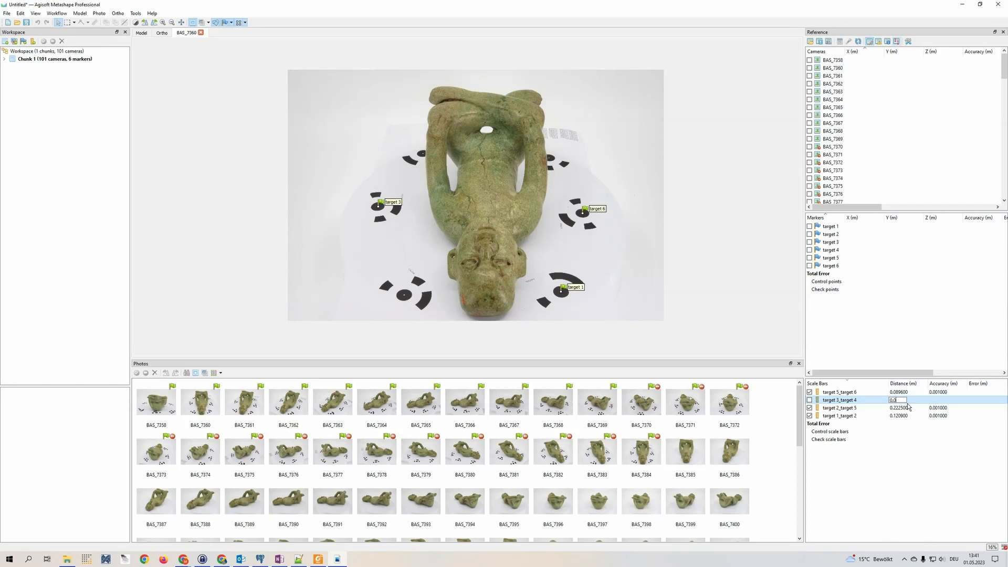
text(0.0923)
key(Return)
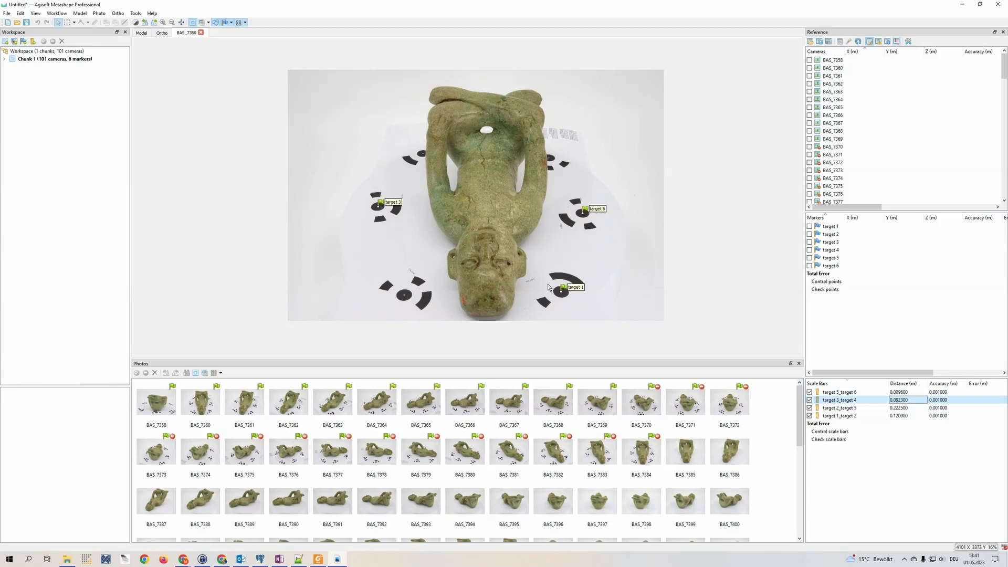
Align the chunk's photos with High accuracy, keeping the advanced settings as they are, and dismiss the closing message
drag(548, 287, 519, 273)
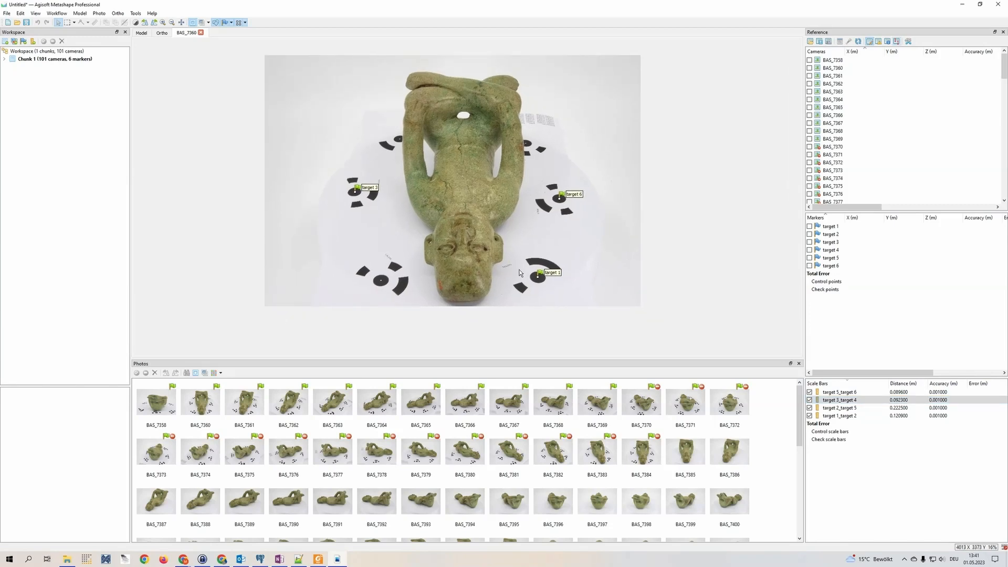
drag(519, 270, 506, 280)
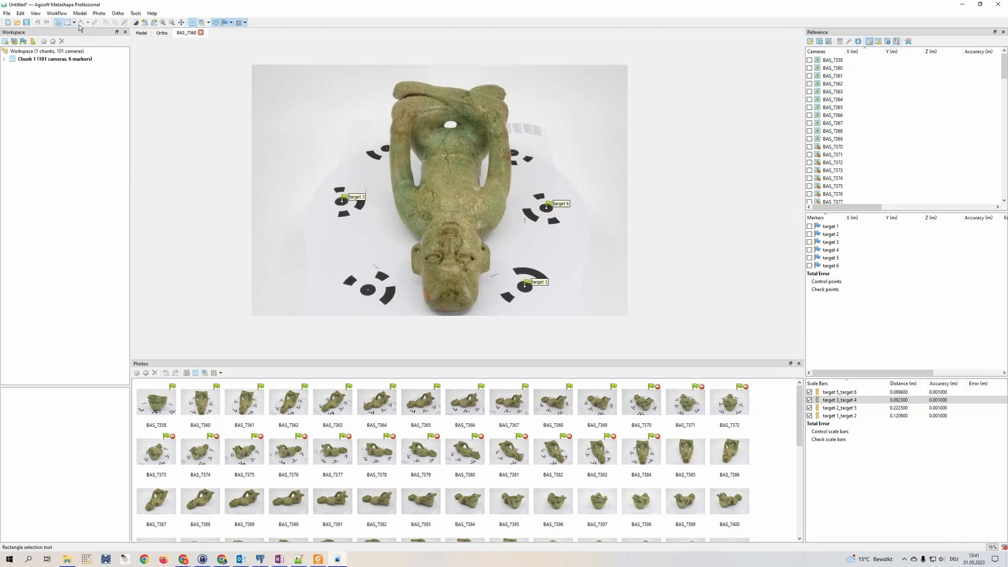
click(58, 14)
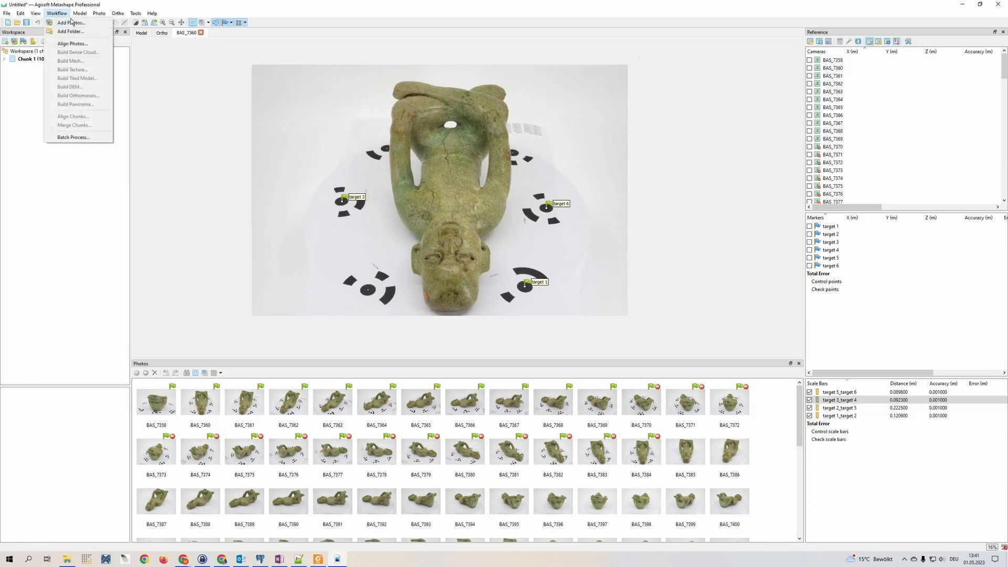
click(75, 45)
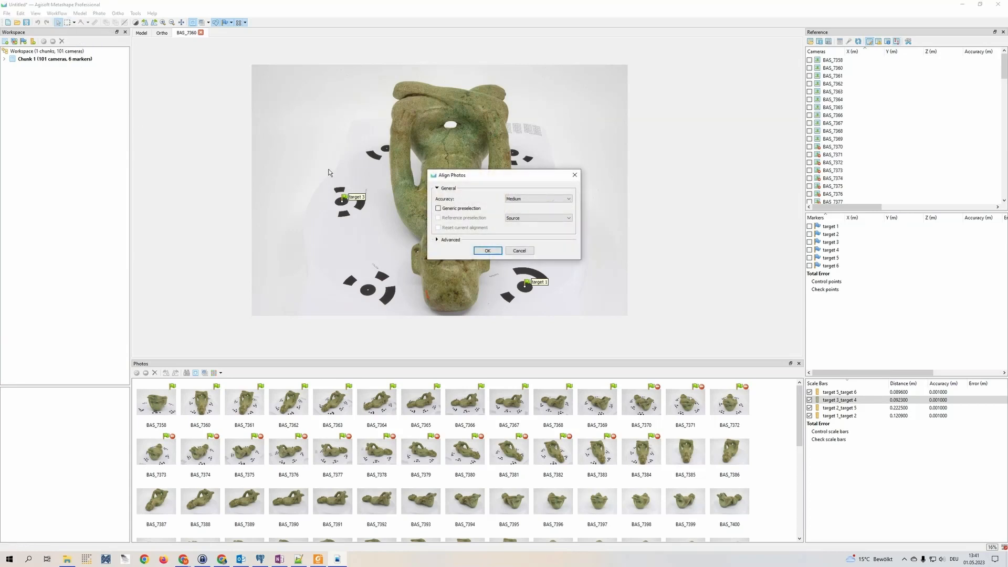
click(523, 205)
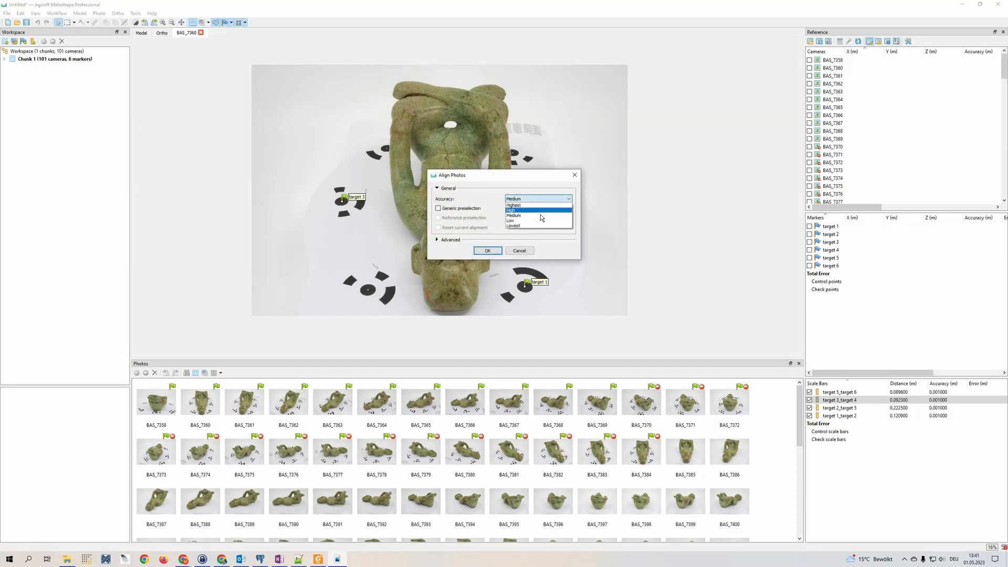
click(523, 210)
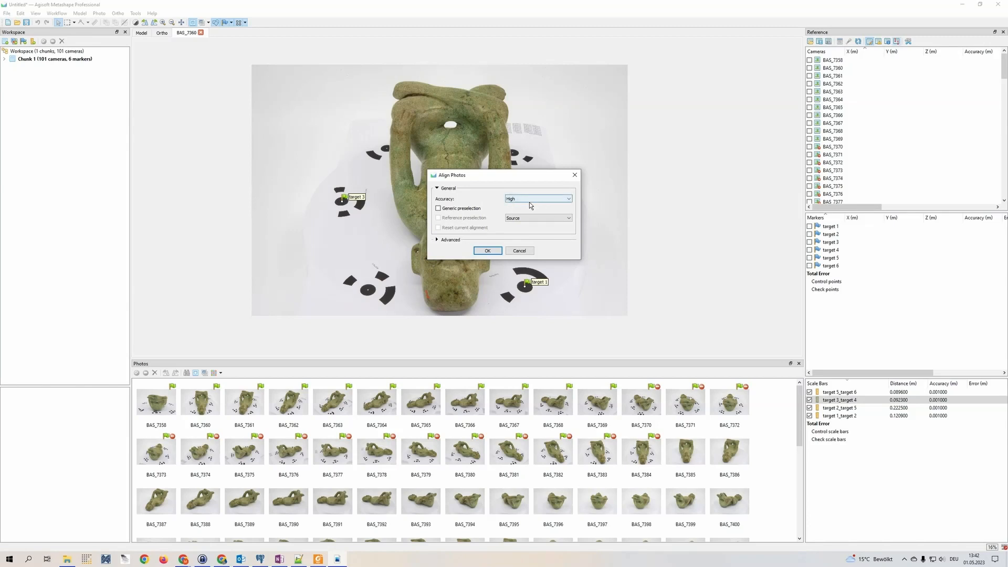
click(452, 240)
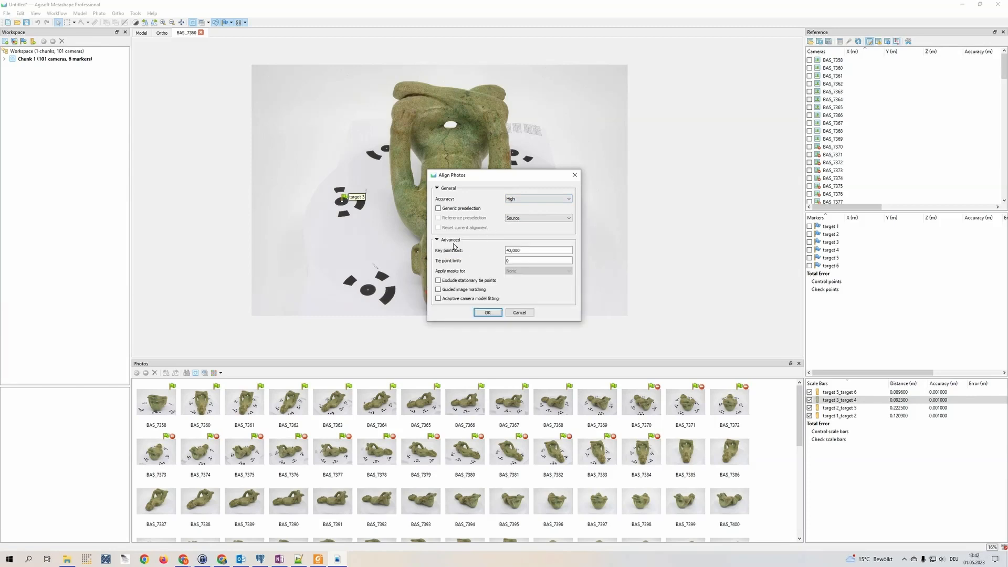
click(491, 313)
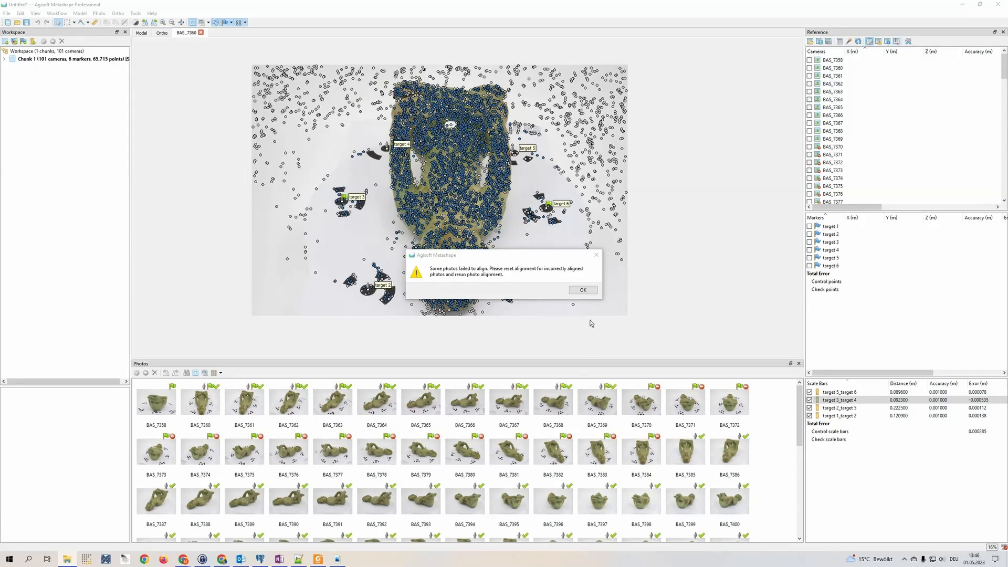
click(584, 291)
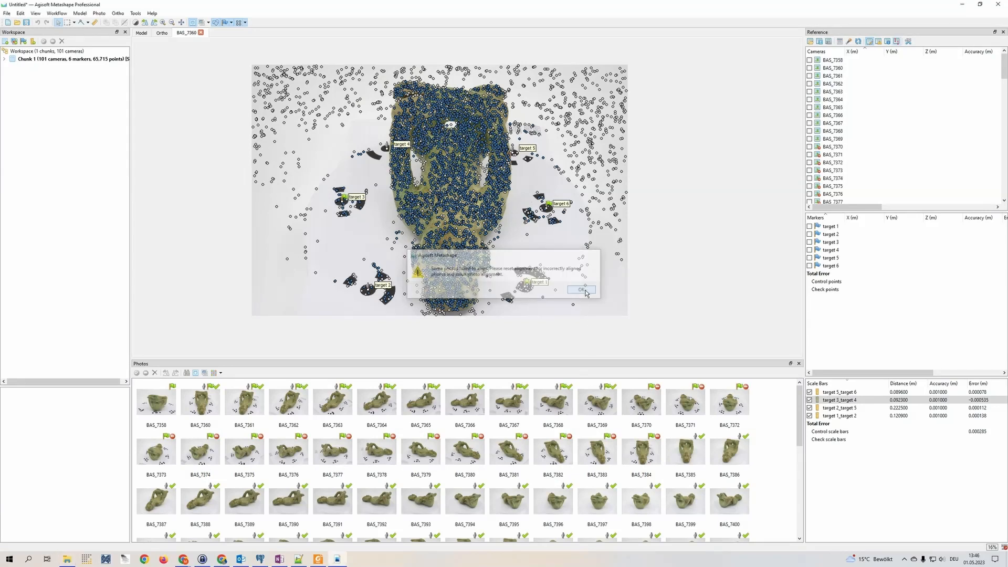
Look through Chunk 1's camera list for unaligned photos and open BAS_7358 to examine its tie points
click(5, 60)
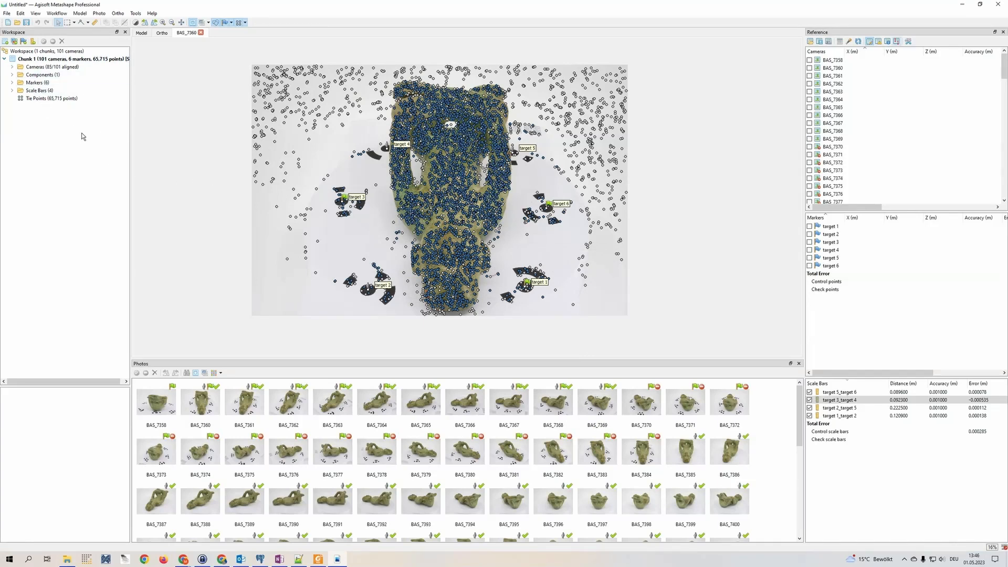
click(12, 67)
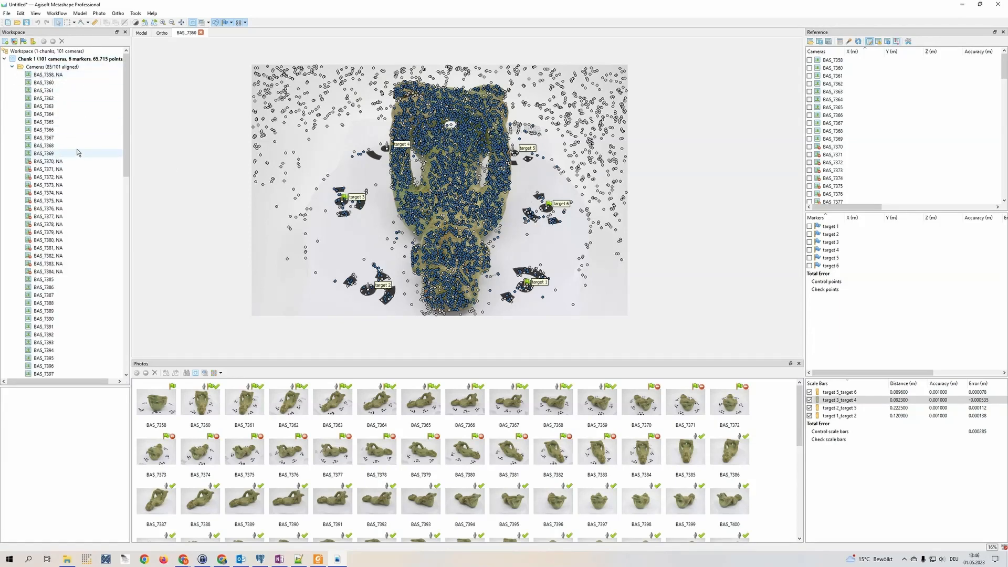
scroll(82, 151, down, 2)
scroll(81, 150, down, 10)
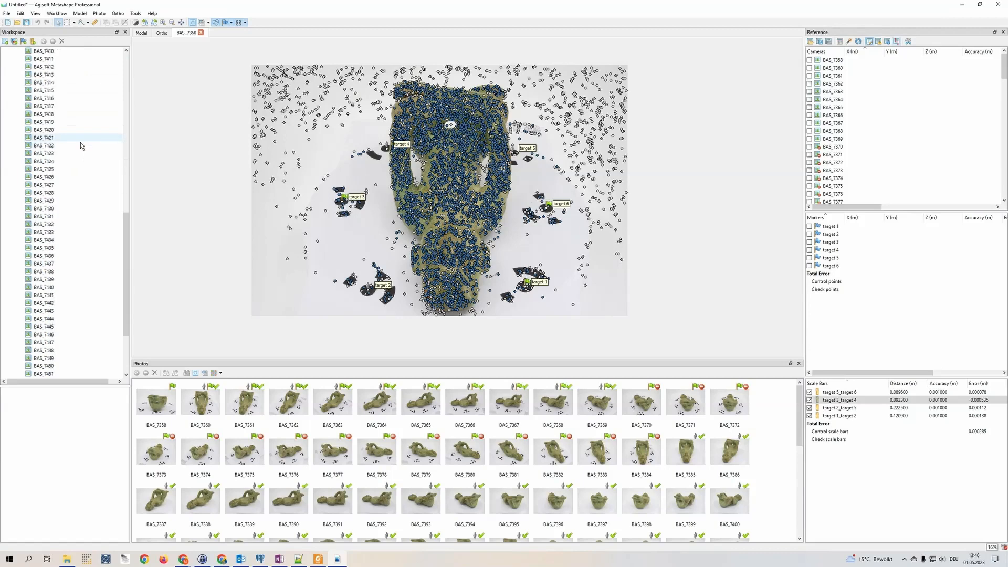
scroll(86, 156, up, 12)
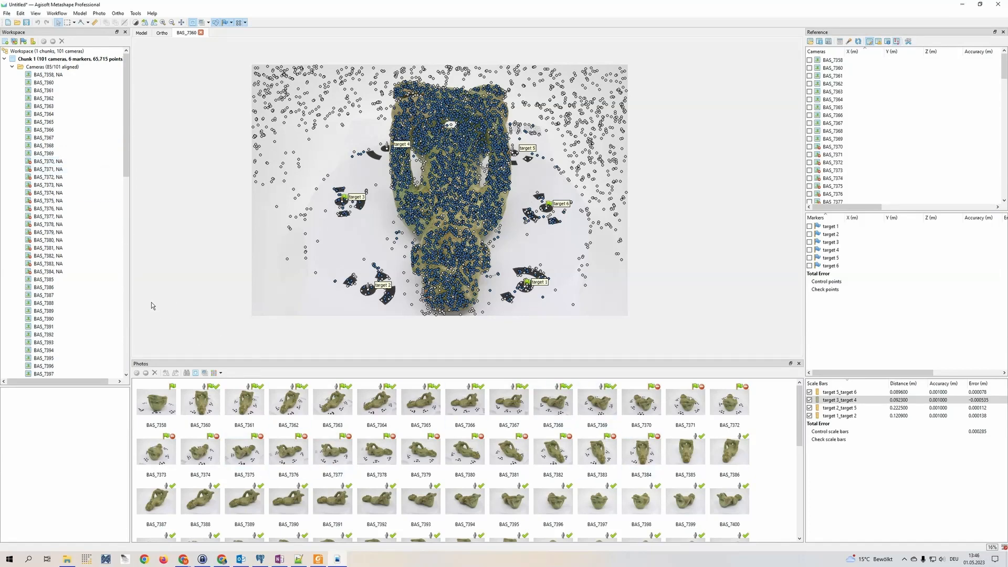
double_click(49, 77)
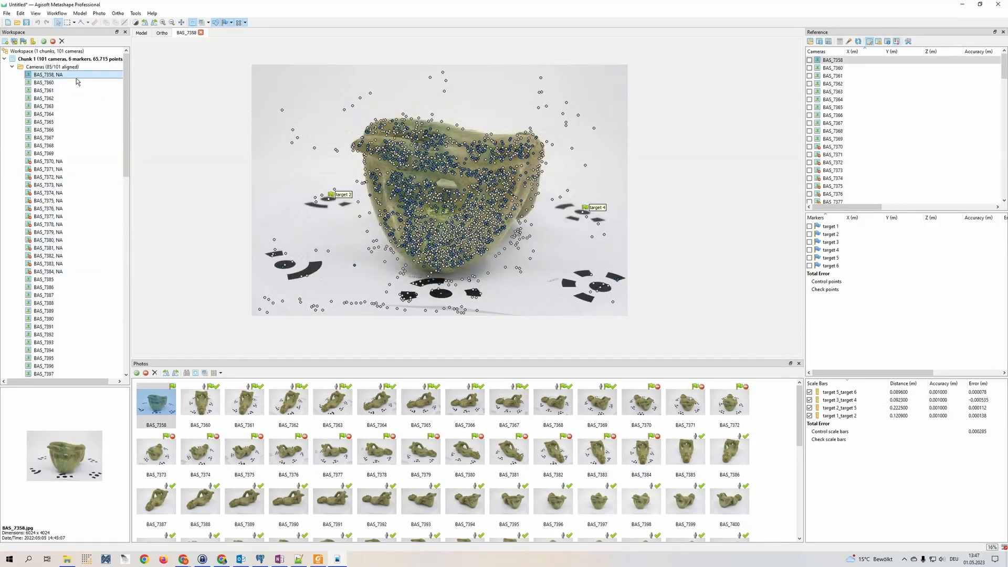
scroll(480, 215, up, 3)
scroll(480, 215, down, 3)
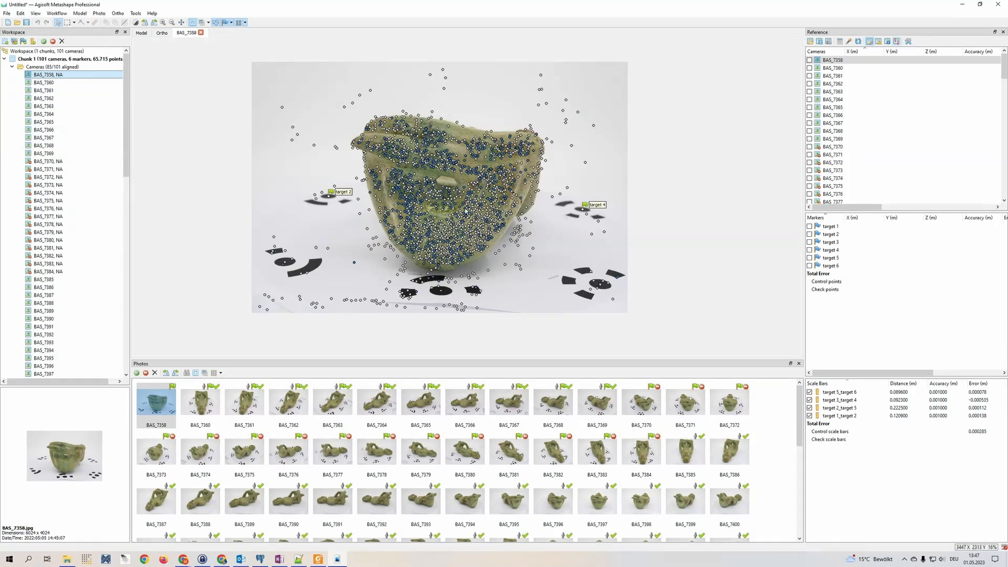
scroll(450, 208, down, 1)
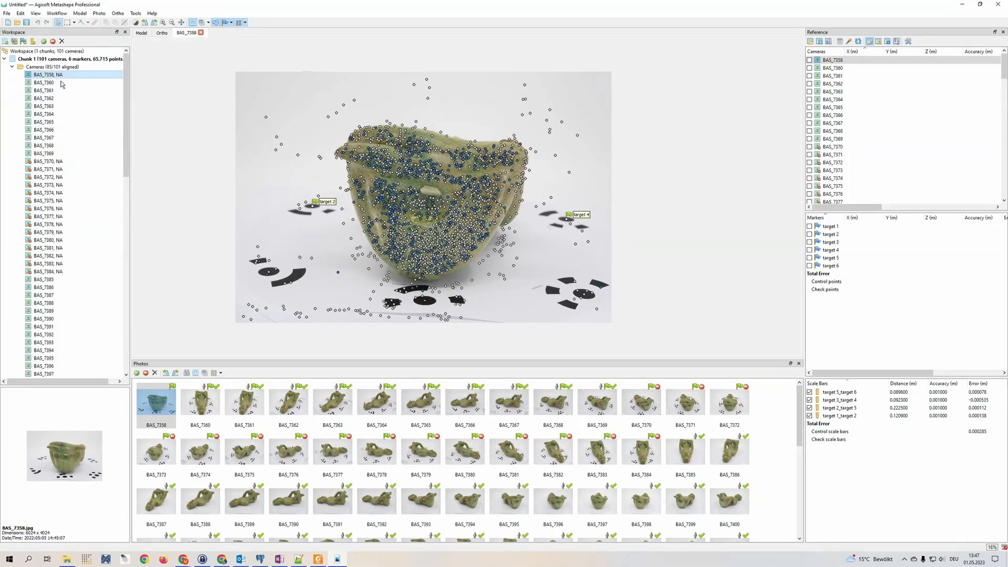
Try to align the single camera BAS_7358 with the rest of the chunk
click(59, 75)
right_click(56, 77)
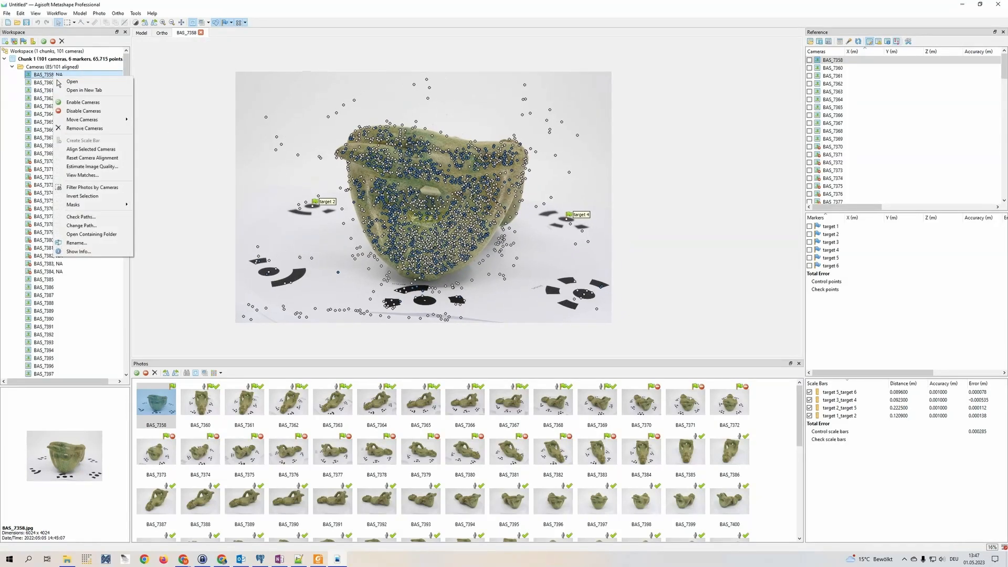
click(119, 154)
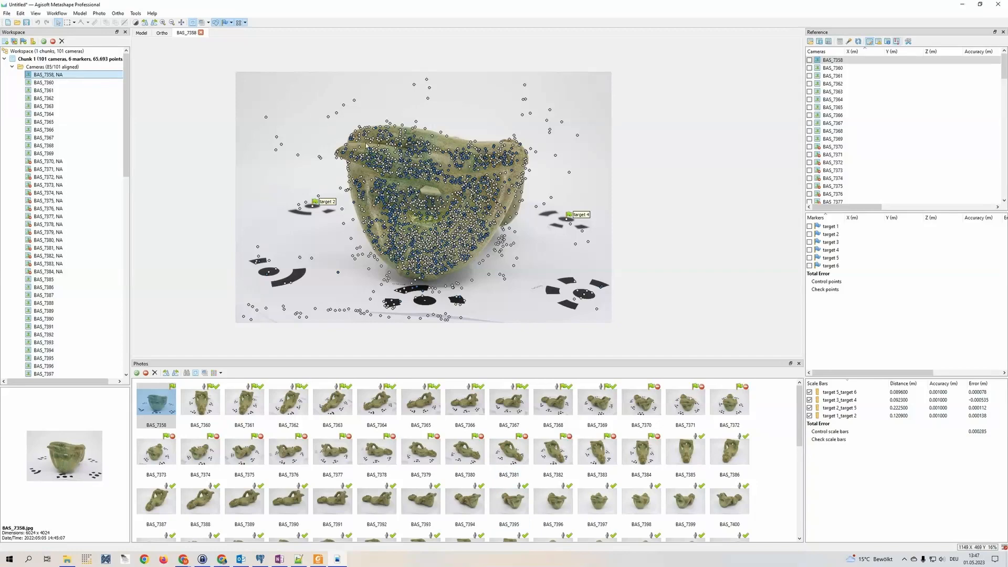
Compare the tie points of BAS_7358 with those of BAS_7395, BAS_7393, BAS_7452, BAS_7455 and BAS_7456, and hide the points
scroll(456, 205, up, 3)
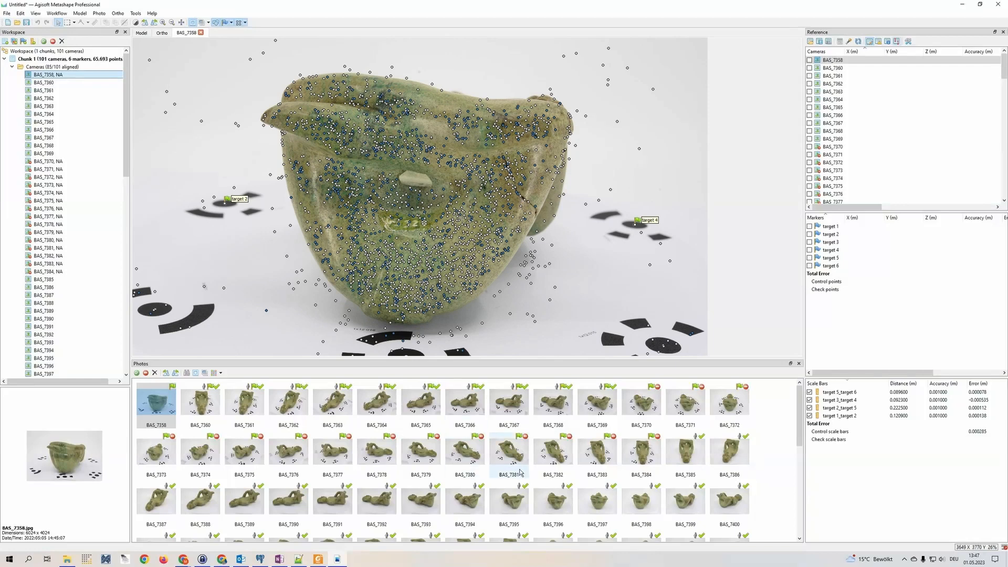
double_click(509, 501)
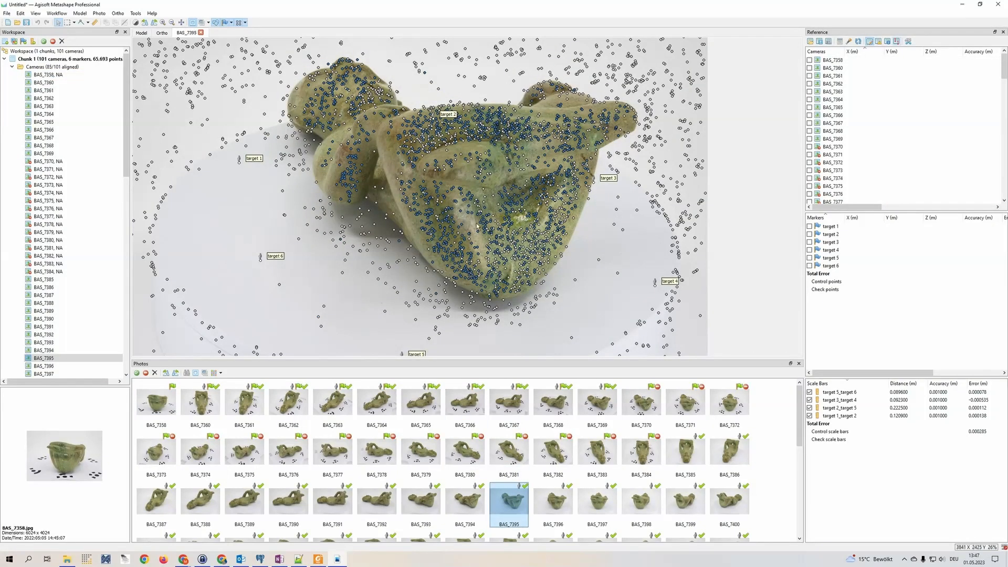
scroll(409, 231, down, 2)
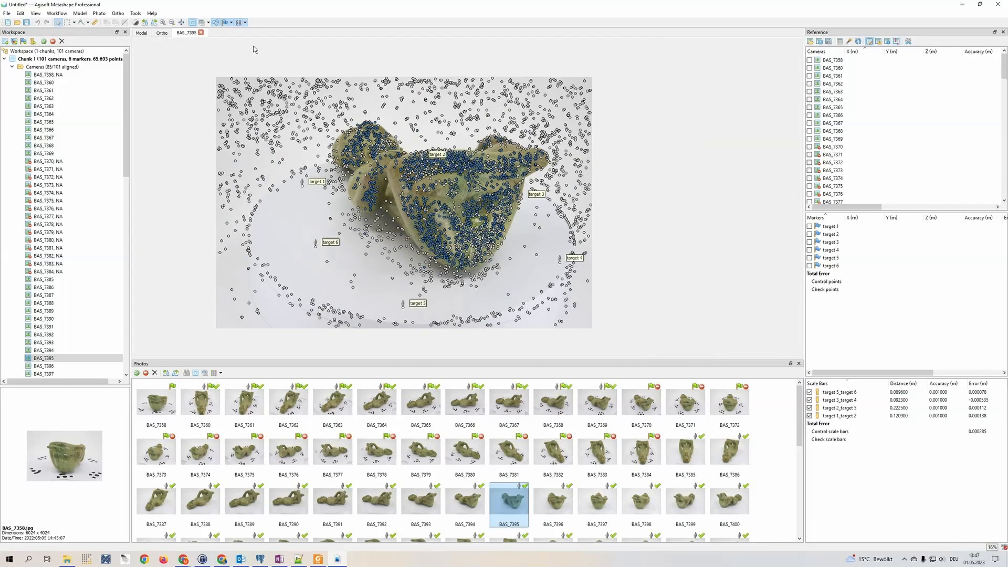
click(239, 23)
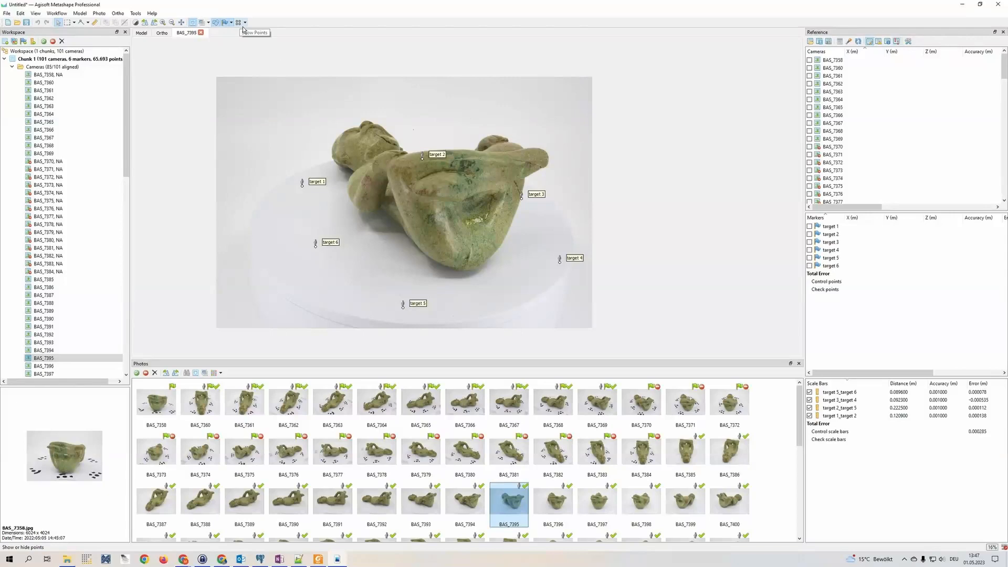
click(242, 25)
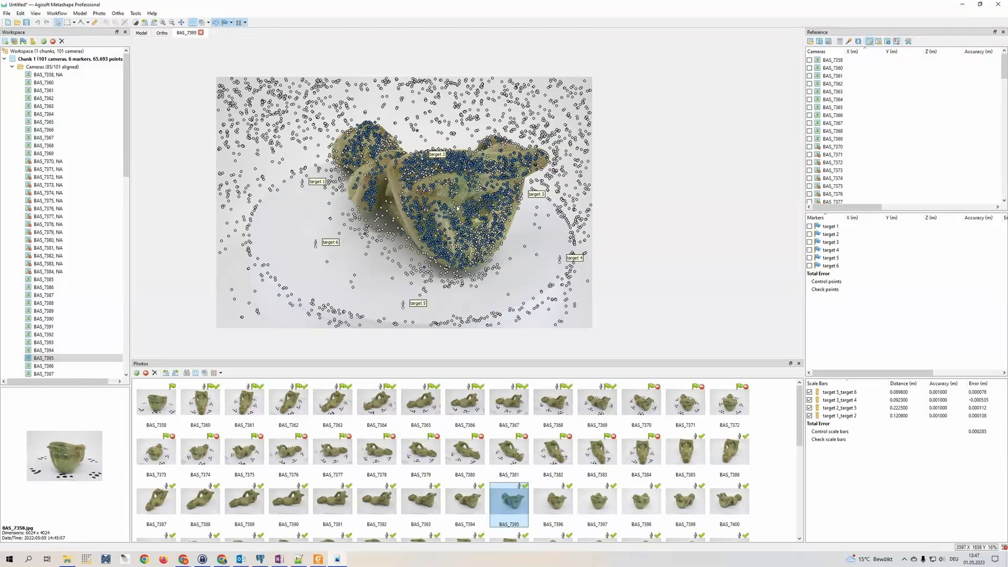
double_click(421, 501)
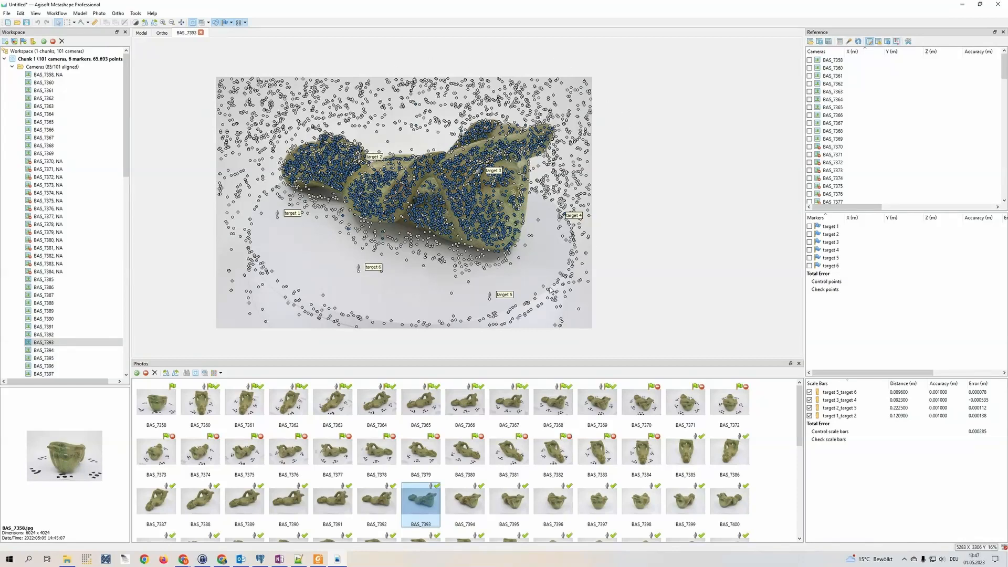
scroll(604, 506, down, 5)
double_click(566, 485)
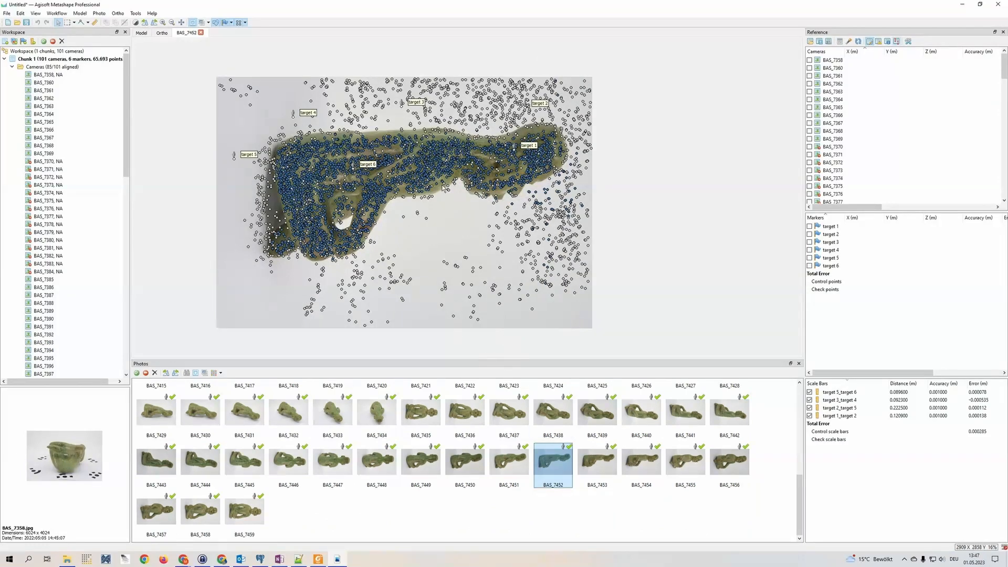
double_click(655, 473)
double_click(687, 471)
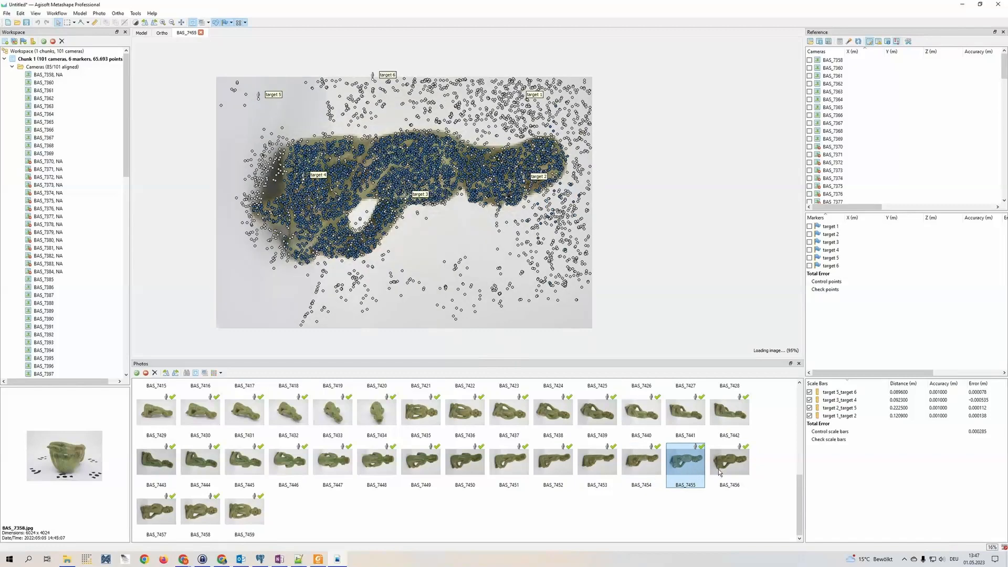
double_click(718, 468)
click(239, 23)
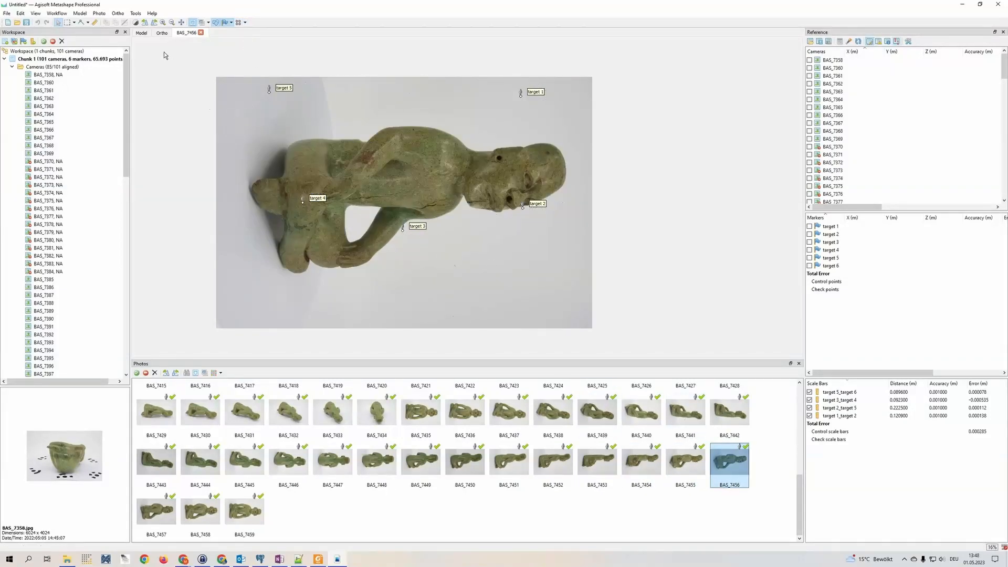
Switch to the 3D model view and examine the statue's sparse point cloud from the side
click(141, 32)
drag(469, 234, 427, 237)
scroll(469, 210, up, 2)
drag(460, 202, 430, 205)
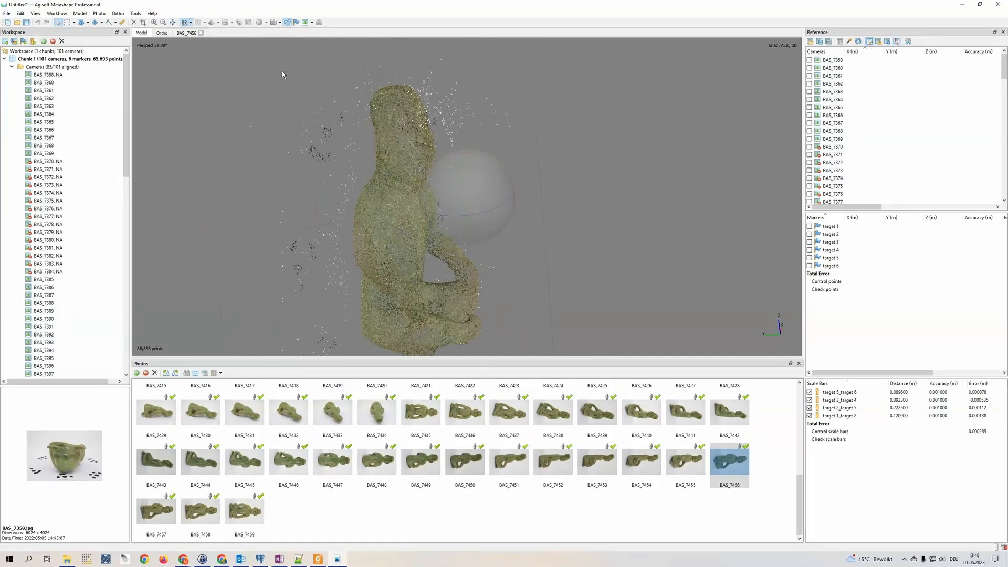
Show the camera positions around the point cloud and examine their distribution from several directions
click(278, 24)
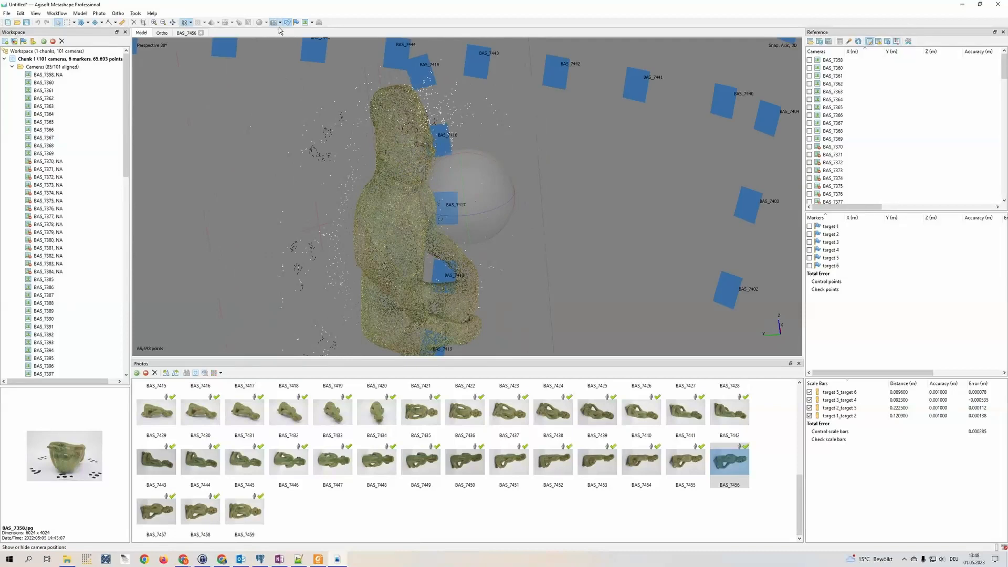
scroll(478, 211, down, 8)
drag(477, 211, 471, 195)
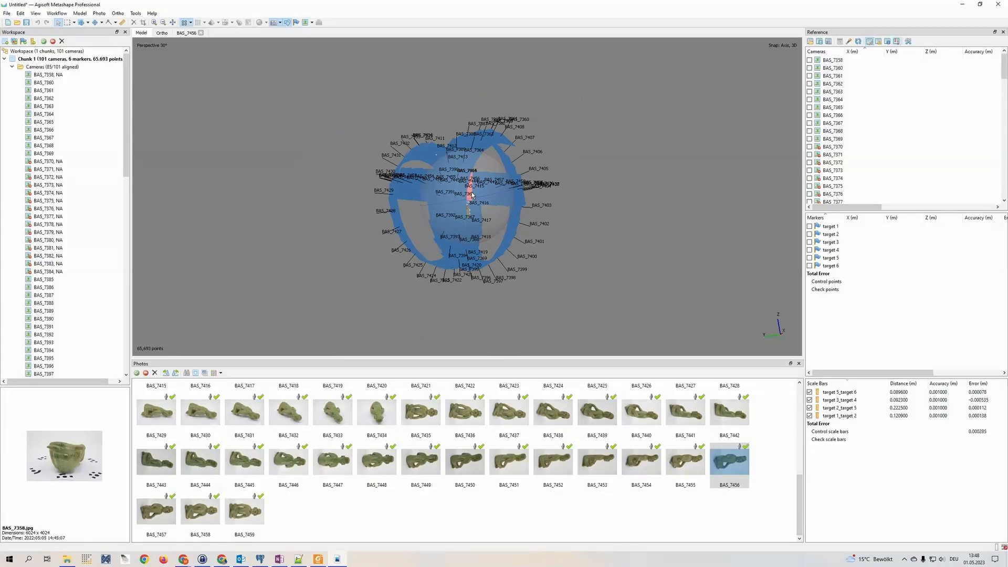
drag(495, 198, 486, 207)
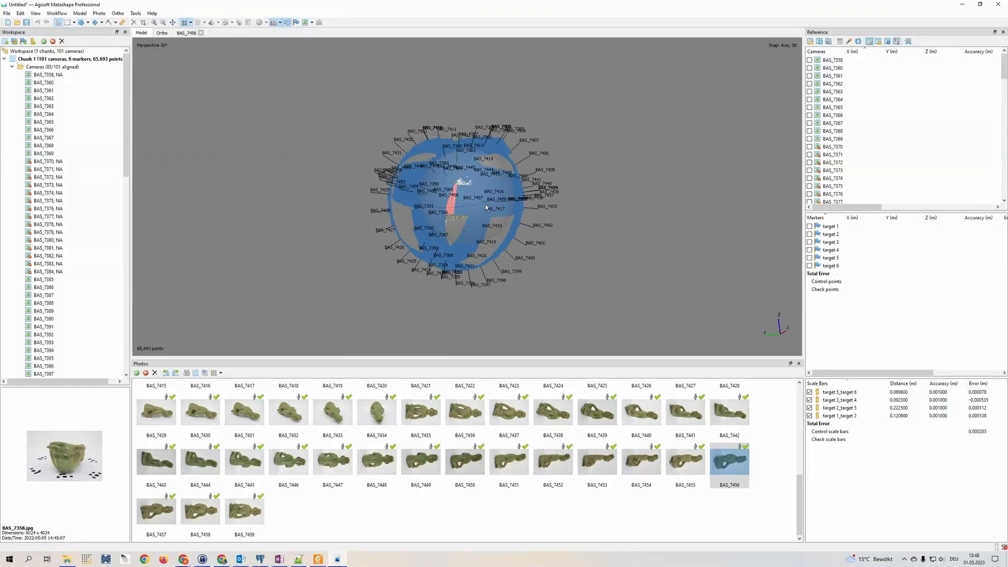
drag(434, 204, 464, 210)
scroll(500, 226, up, 5)
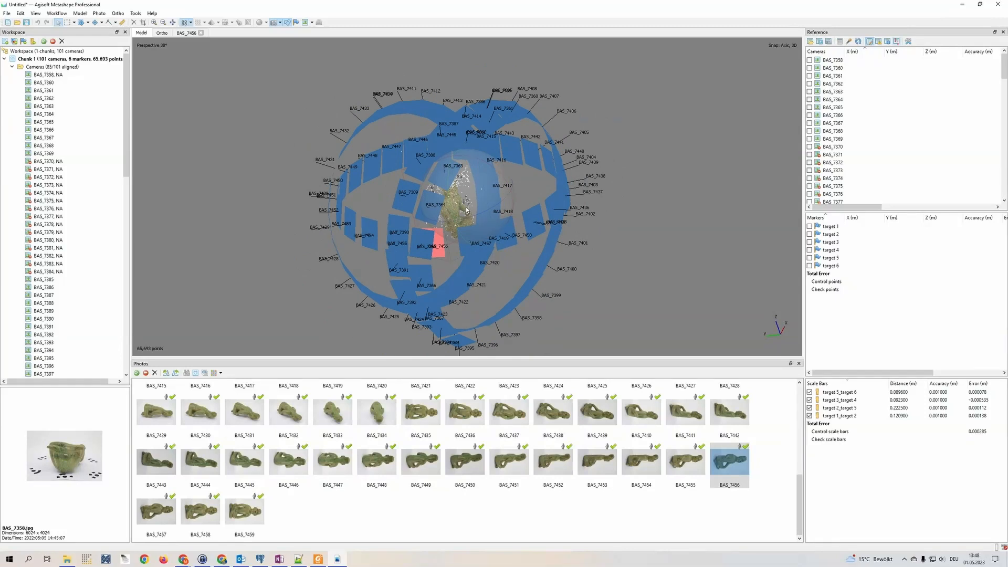
mouse_move(467, 210)
mouse_down()
mouse_move(475, 211)
mouse_move(466, 205)
mouse_up()
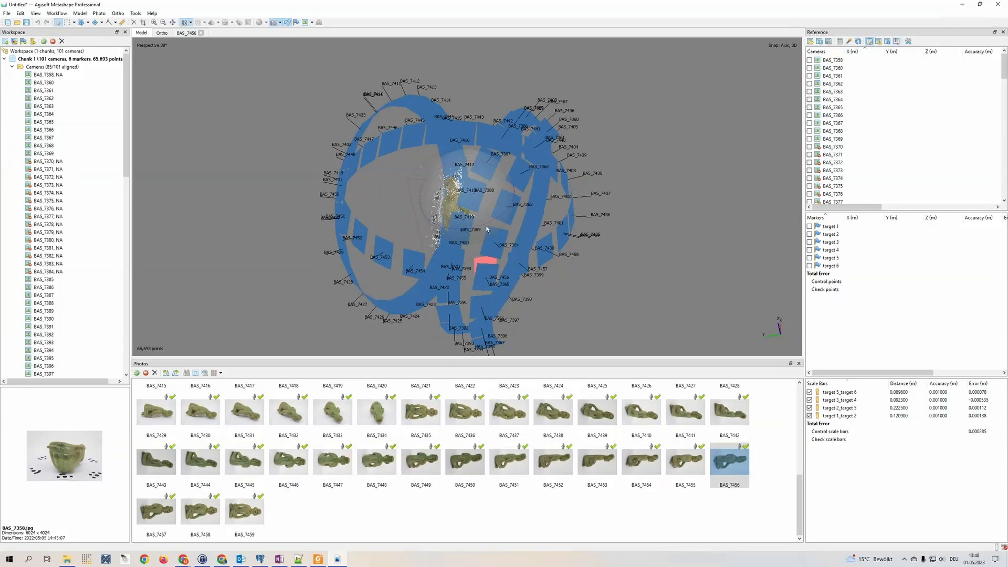
scroll(460, 222, up, 3)
scroll(460, 222, up, 6)
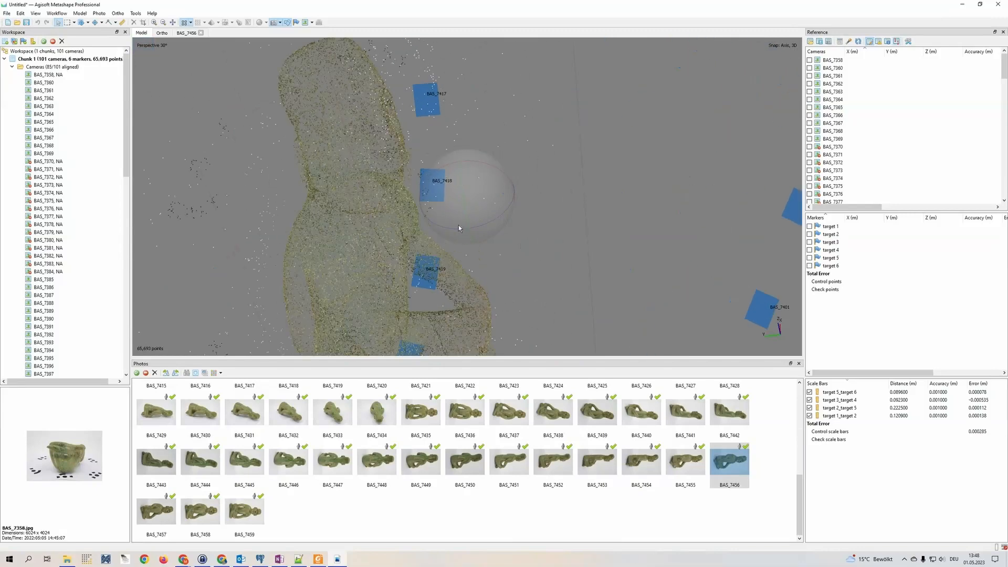
mouse_move(485, 213)
mouse_down()
mouse_move(451, 207)
mouse_move(466, 208)
mouse_up()
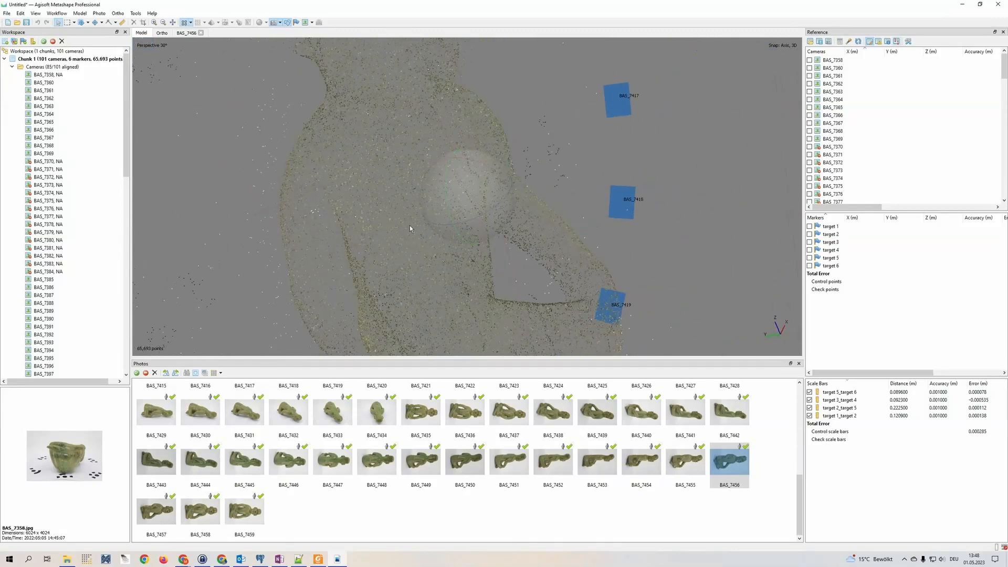
scroll(409, 225, down, 8)
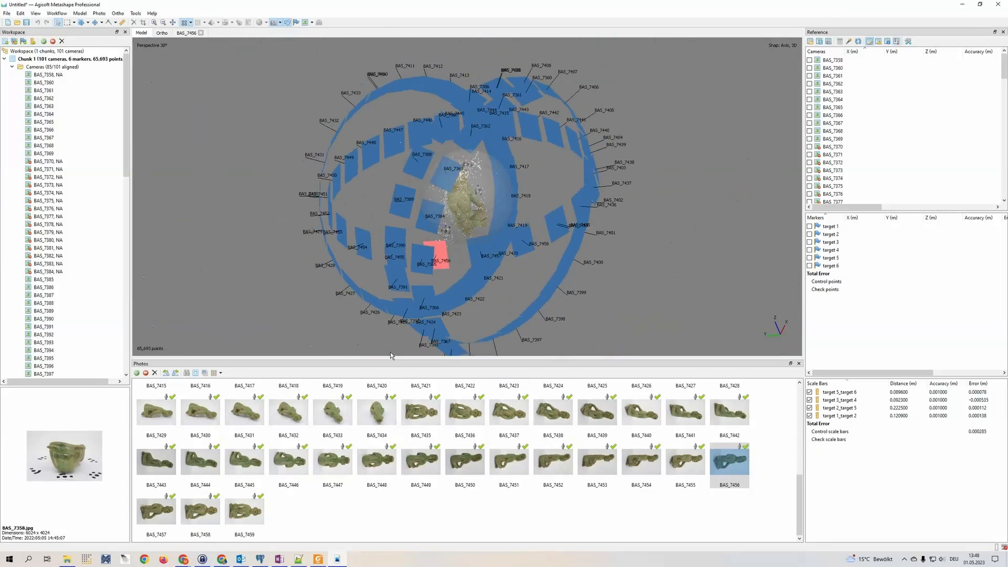
drag(382, 222, 460, 204)
scroll(495, 218, up, 5)
scroll(460, 204, up, 4)
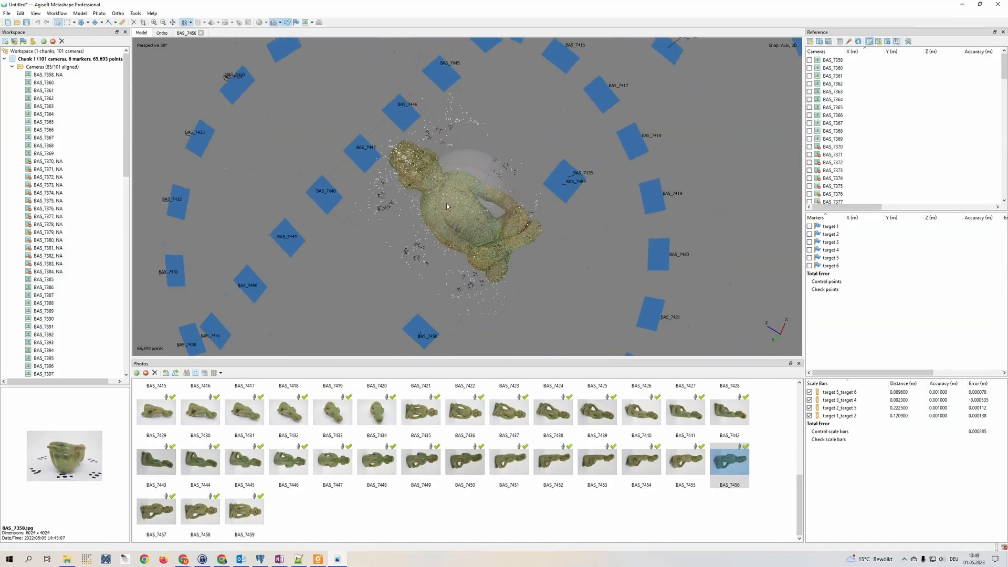
Show the markers and scale bars in the 3D view and examine their placement around the statue
click(296, 22)
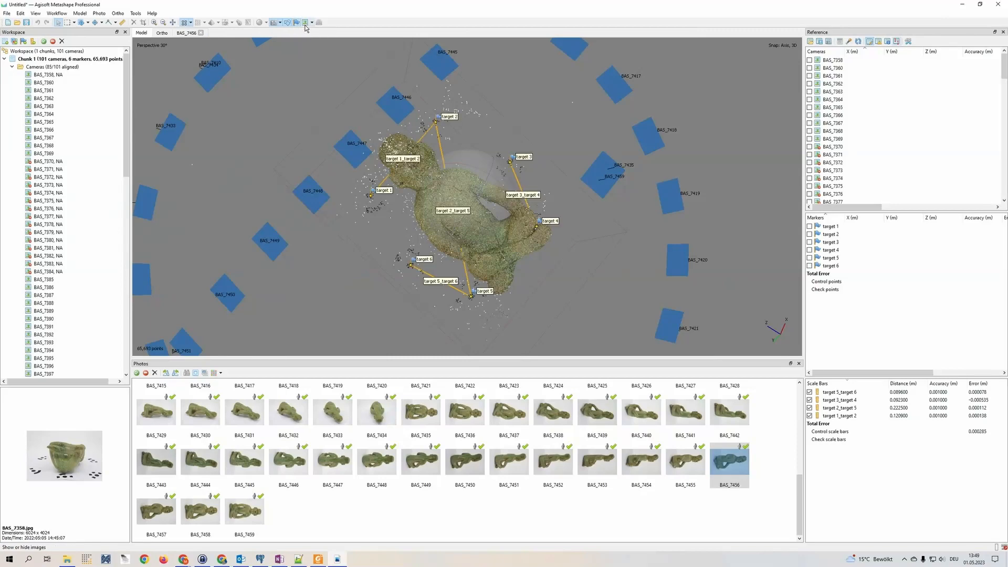
drag(512, 227, 456, 231)
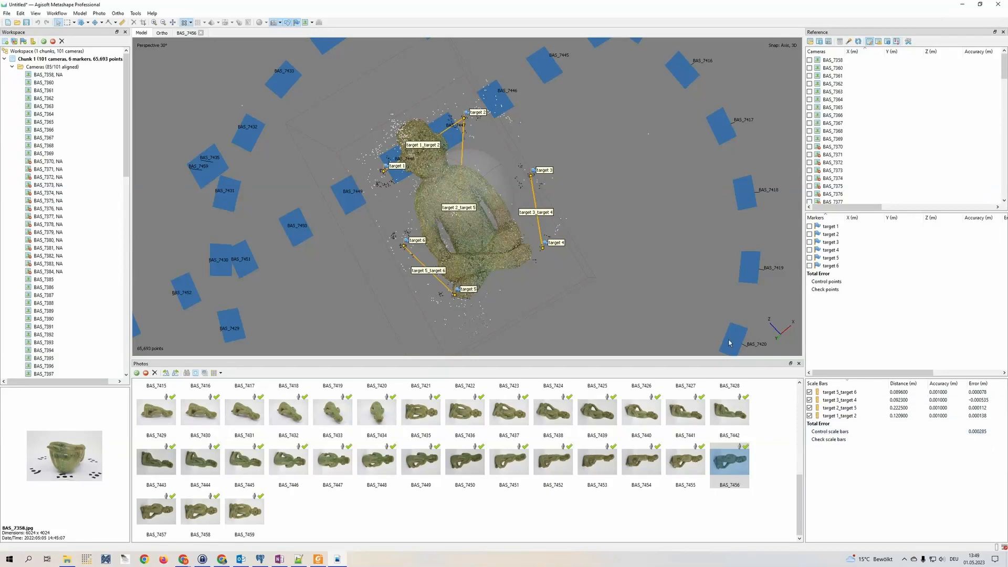
drag(482, 219, 439, 216)
scroll(462, 213, up, 6)
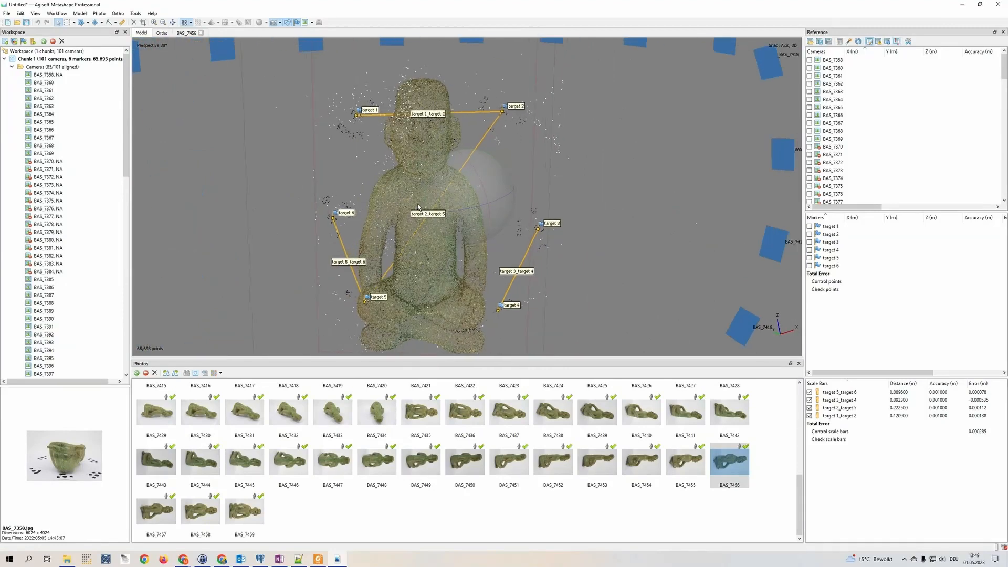
drag(418, 207, 423, 185)
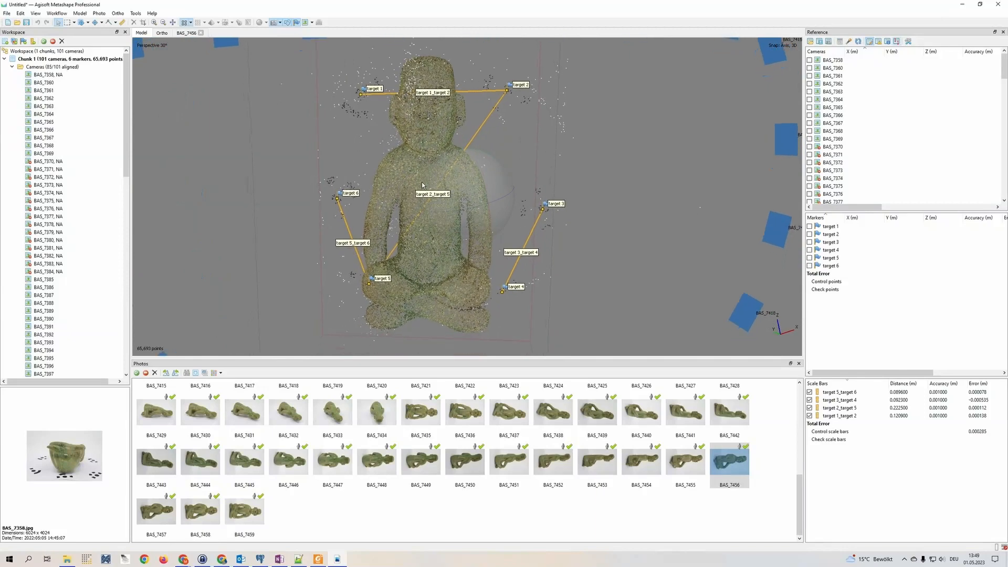
Hide the markers and camera positions so only the point cloud and its region remain in the 3D view
click(297, 22)
click(274, 22)
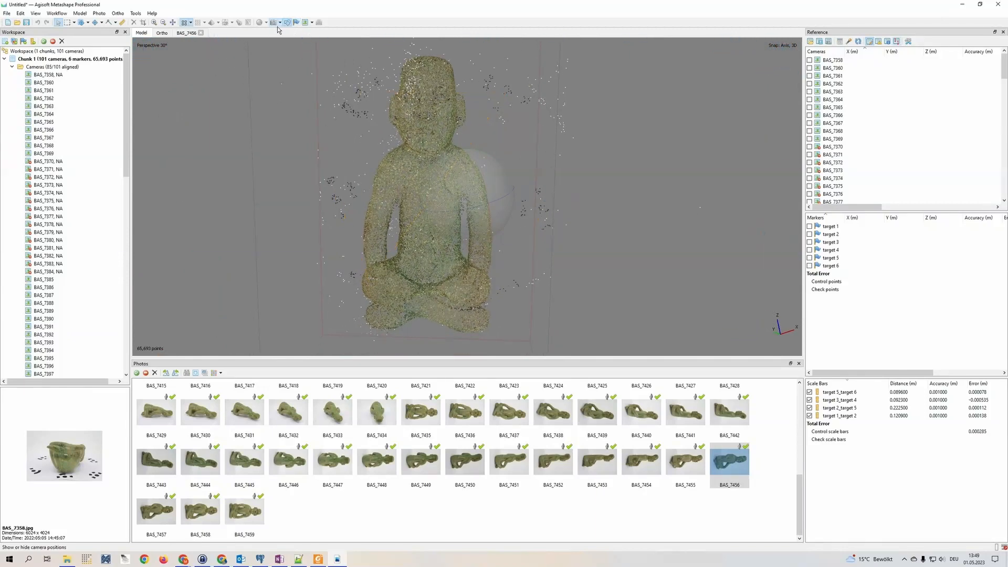
scroll(376, 142, down, 2)
mouse_move(469, 209)
mouse_down()
mouse_move(496, 208)
mouse_move(469, 210)
mouse_up()
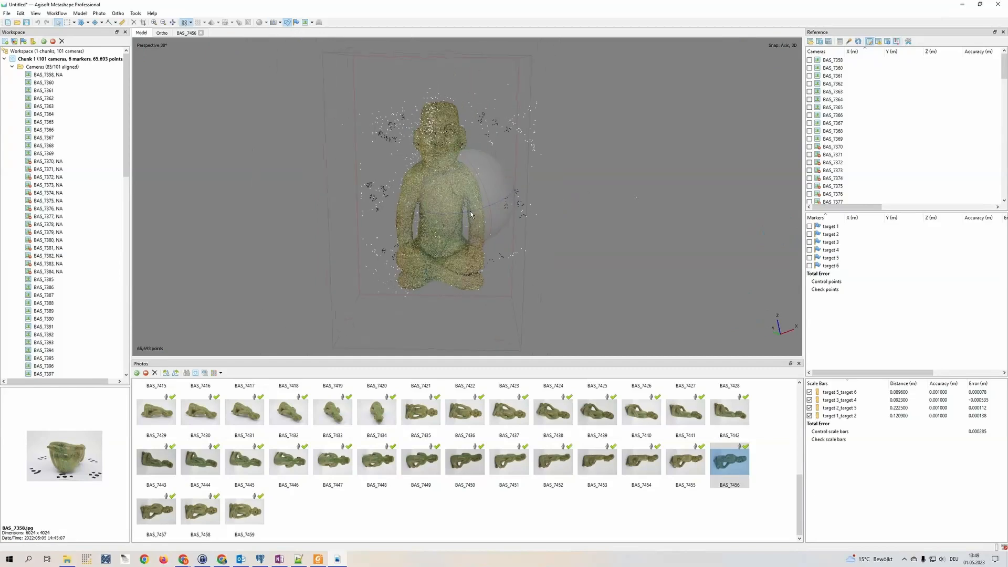
Use Gradual Selection to select the tie points with a reprojection error above about 0.25, and delete them
click(80, 13)
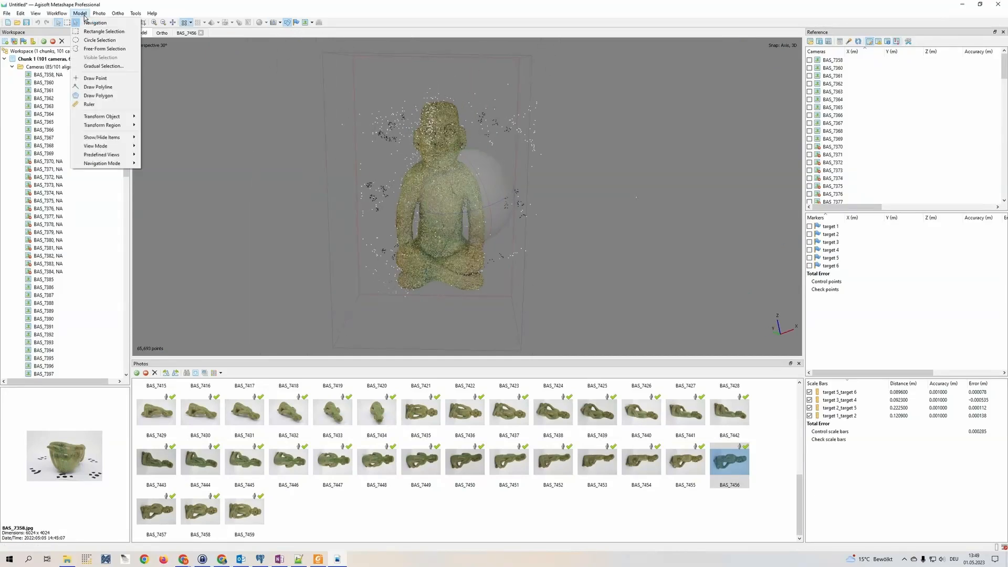
click(105, 66)
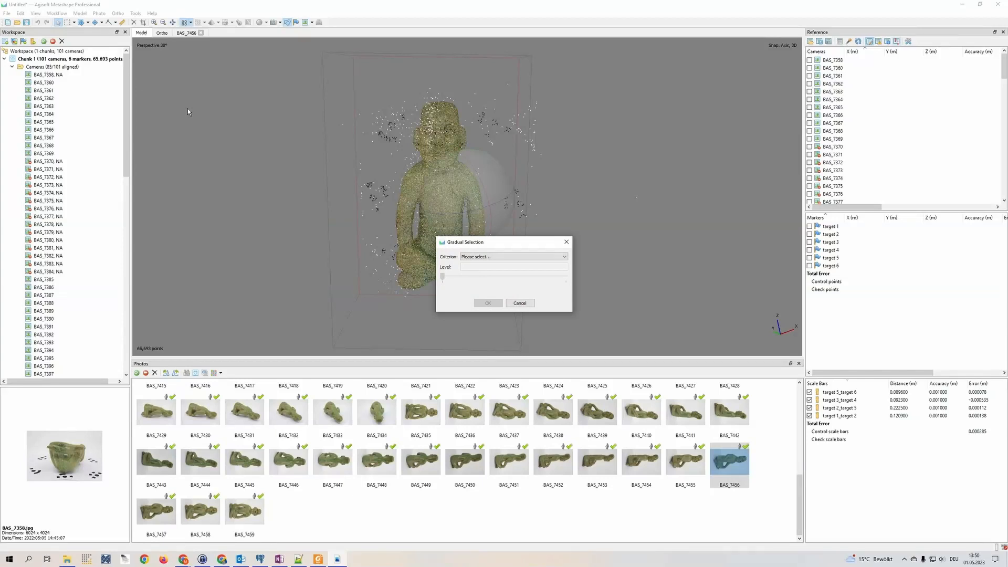
click(498, 256)
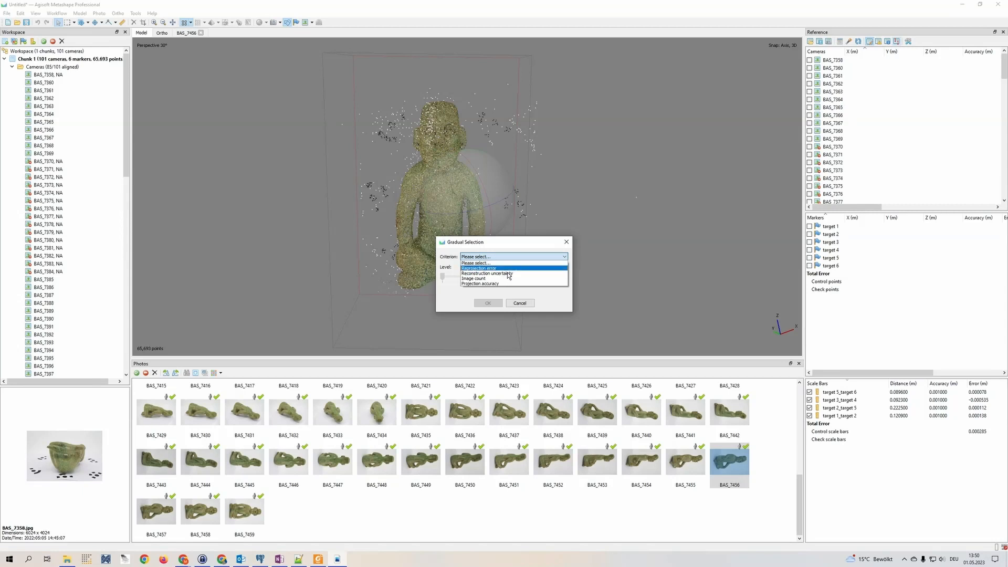
click(504, 269)
drag(443, 277, 498, 287)
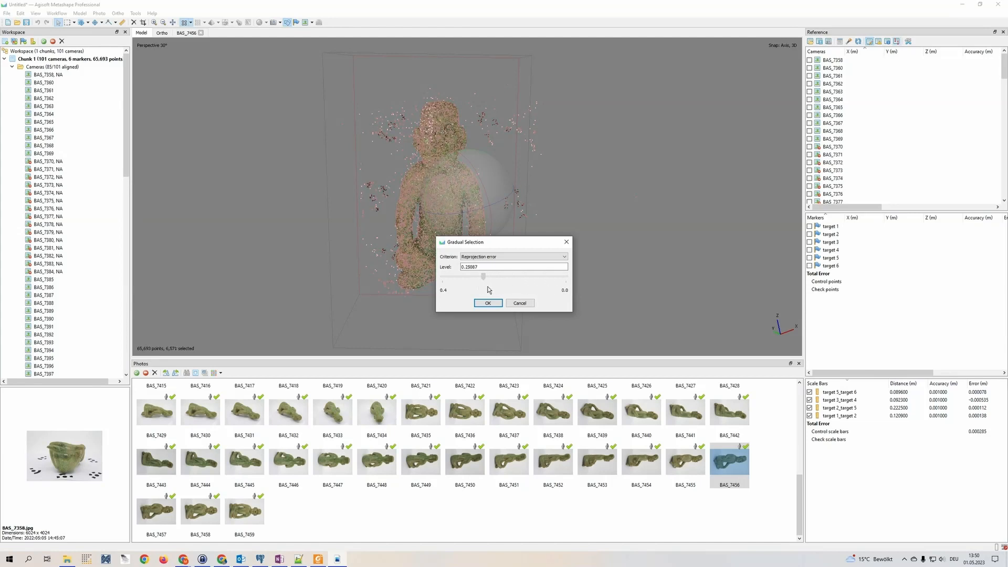
drag(488, 286, 487, 288)
click(488, 303)
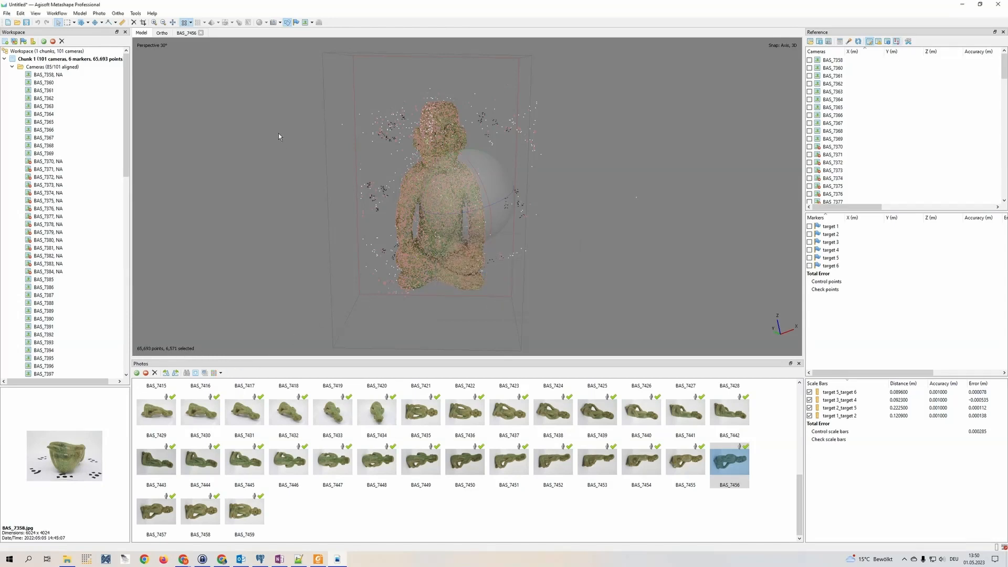
key(Delete)
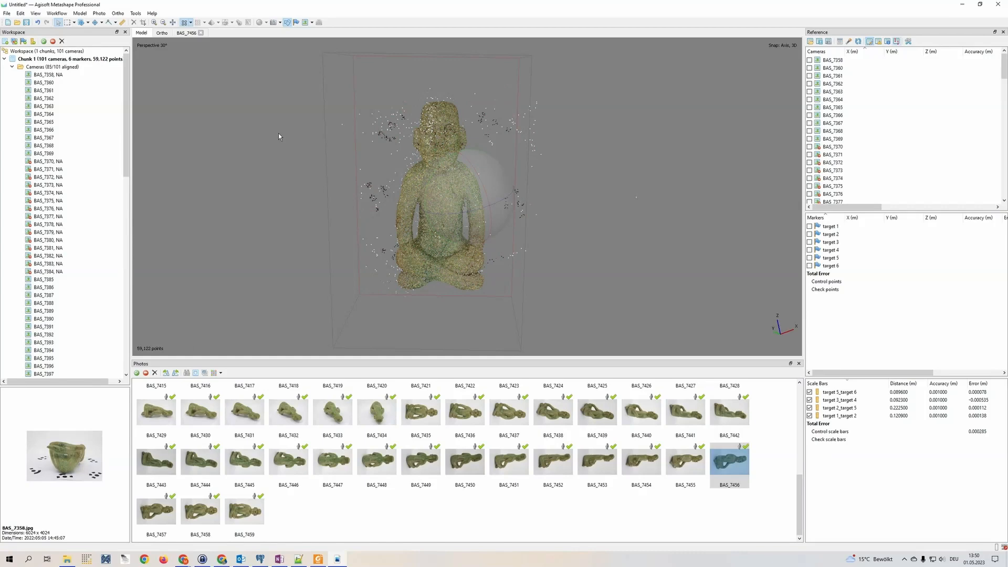
Optimize the camera alignment with tie point covariance estimation enabled, keeping the preset fit parameters
drag(527, 283, 461, 219)
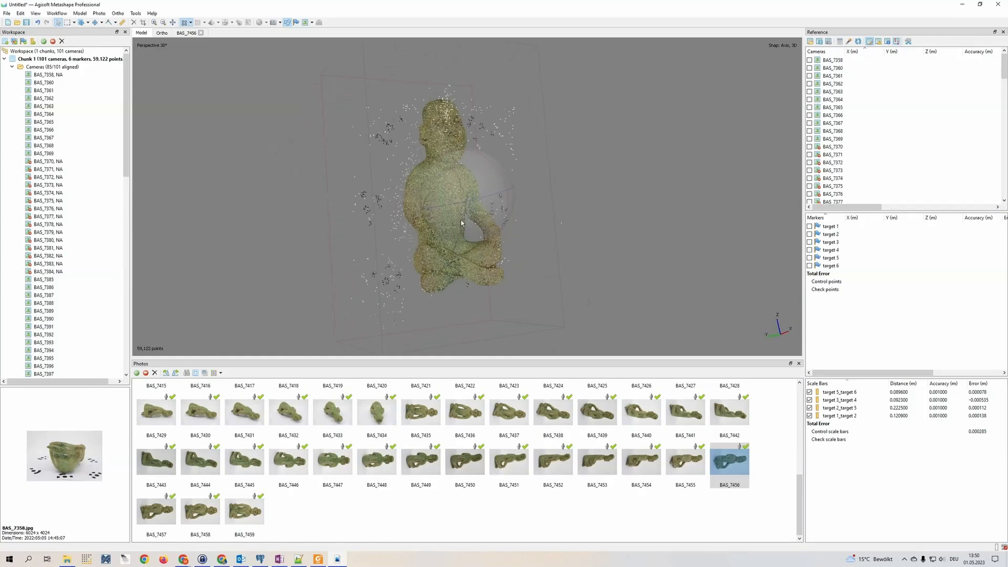
click(856, 45)
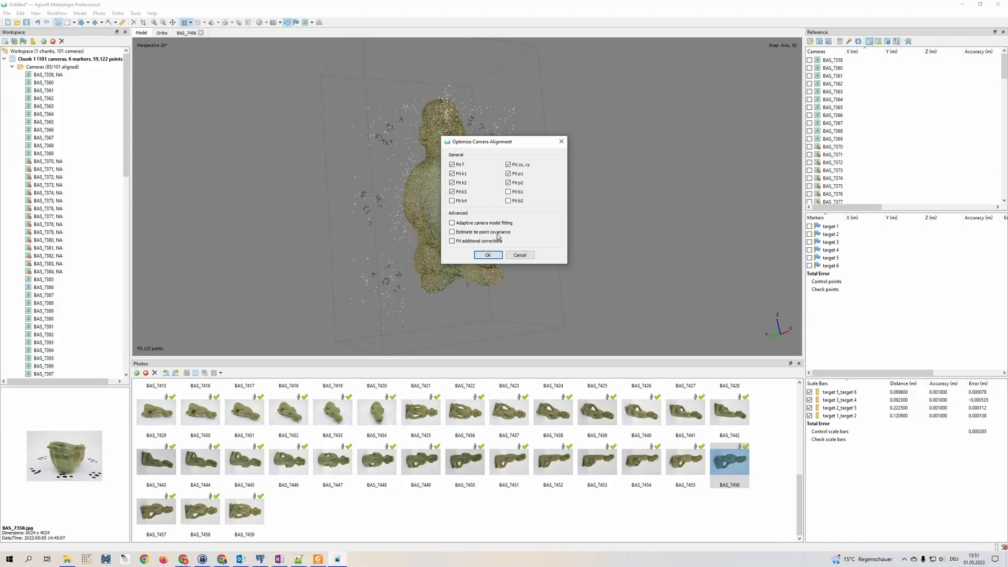
click(452, 232)
click(487, 255)
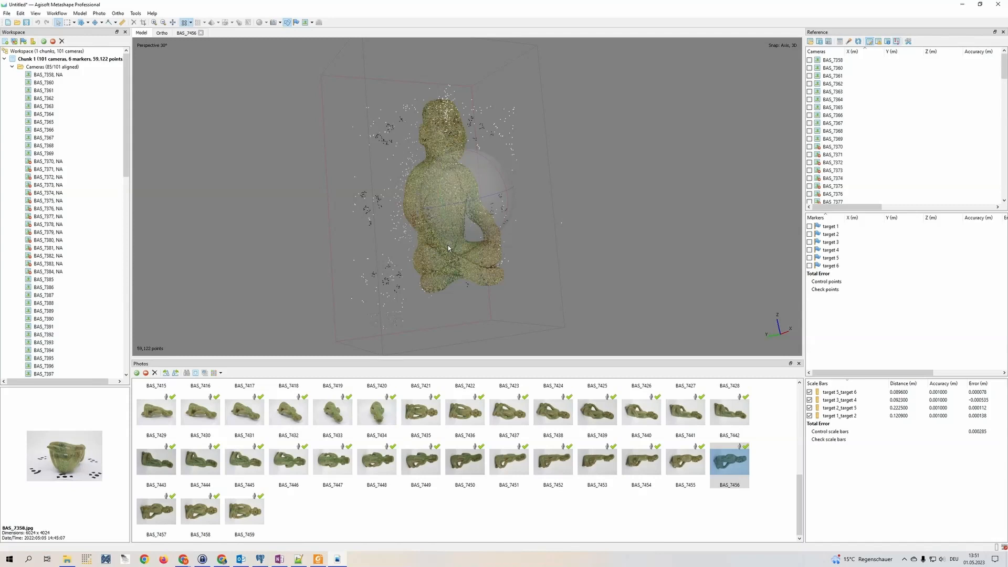
Display the tie points as Point Cloud Variance and examine how the variance is distributed over the statue from several sides
click(190, 22)
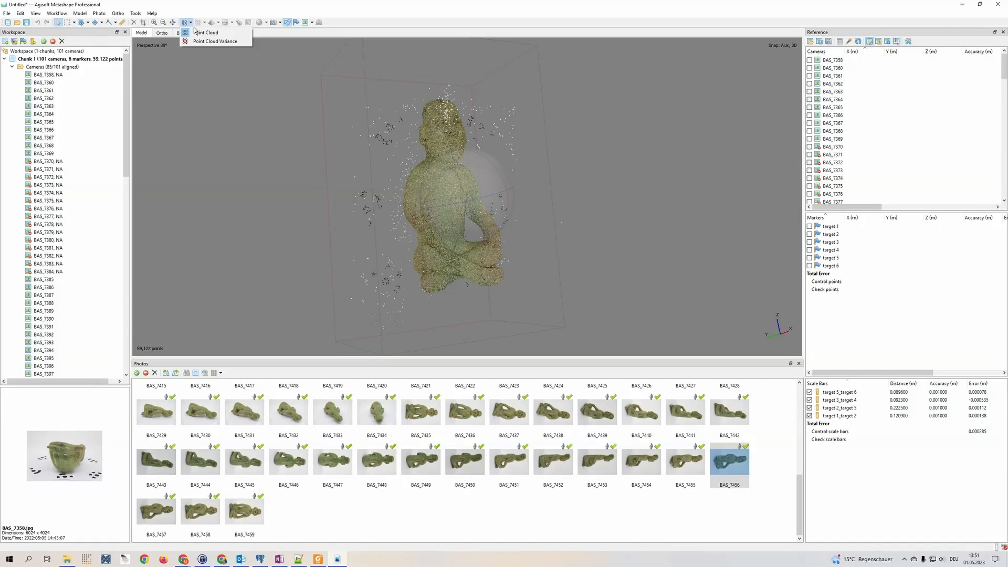
click(215, 42)
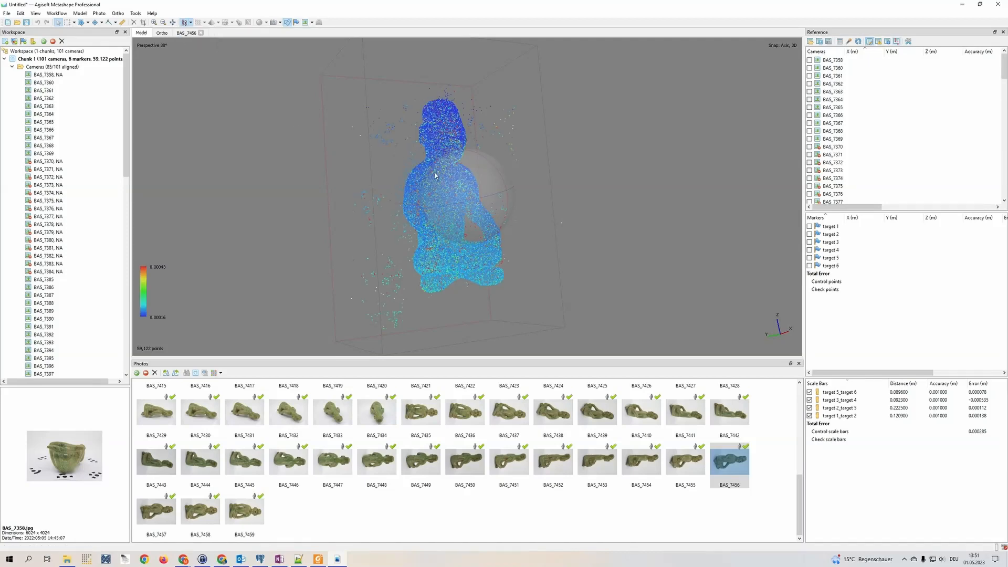
drag(493, 193, 453, 195)
scroll(479, 193, up, 3)
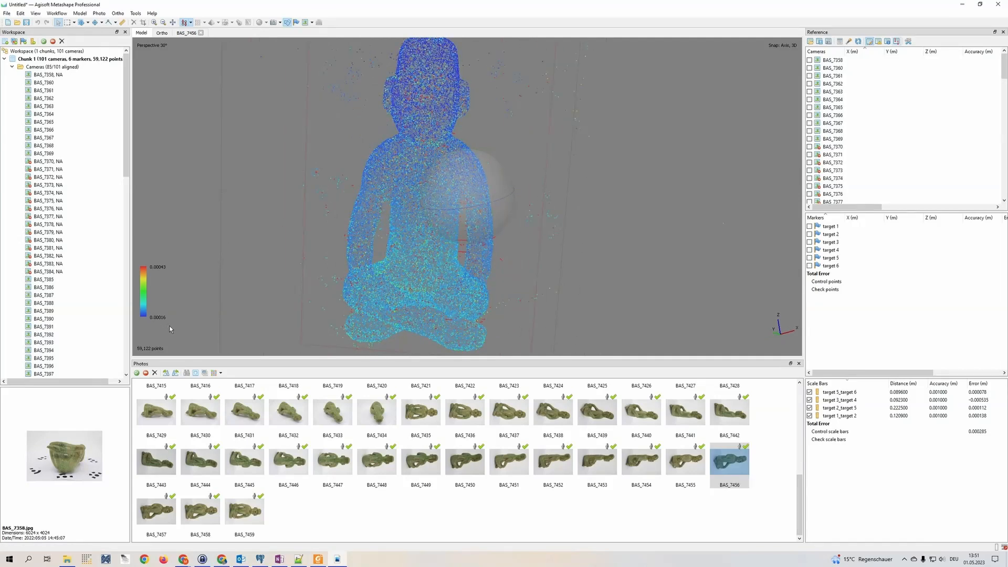
scroll(474, 209, down, 3)
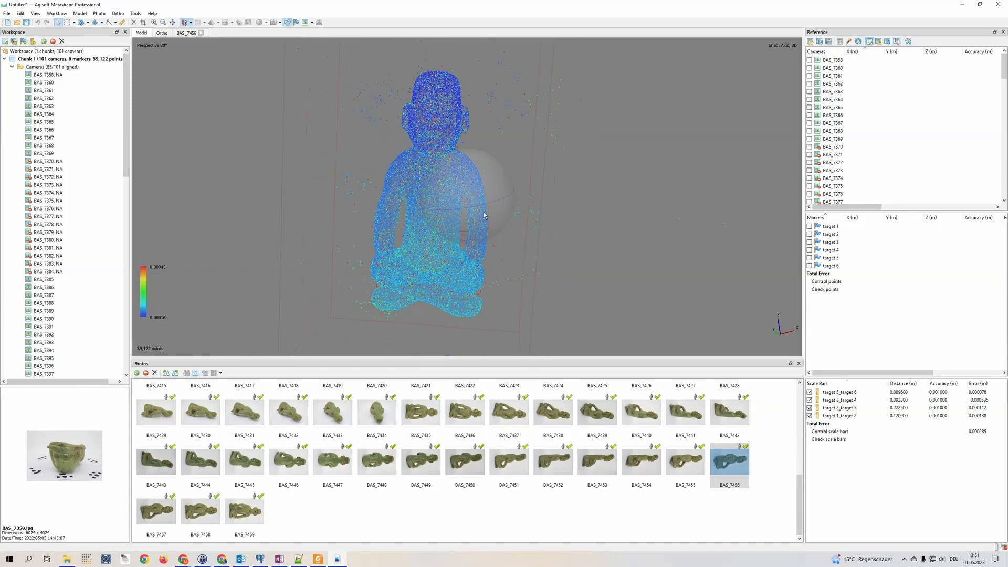
drag(474, 210, 469, 188)
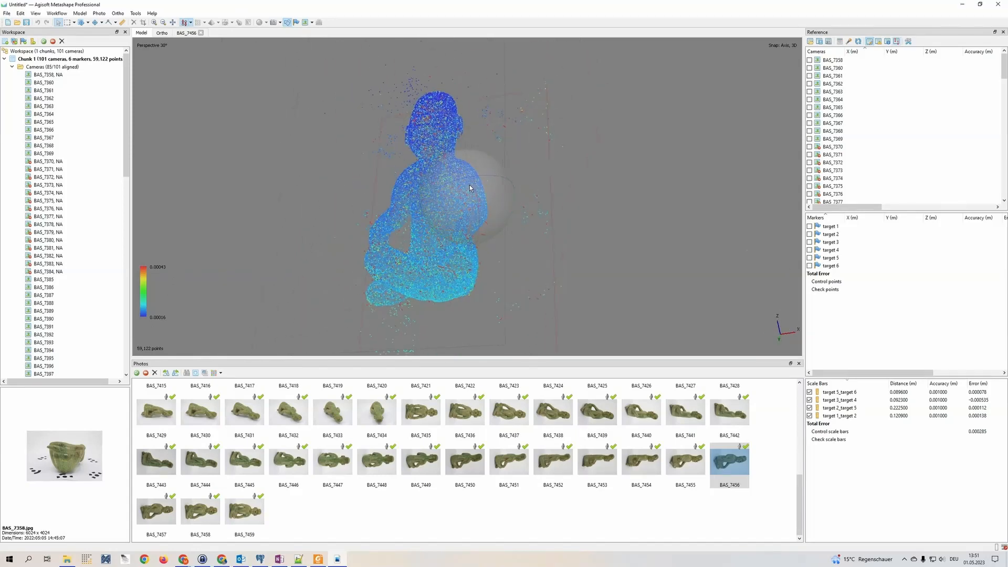
middle_drag(413, 203, 401, 229)
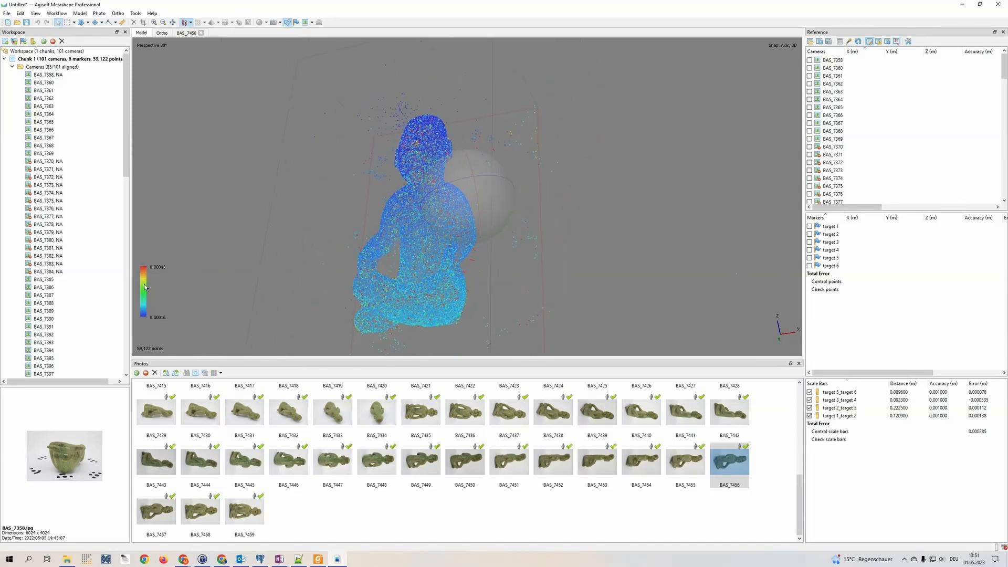
drag(155, 271, 325, 231)
drag(461, 197, 485, 192)
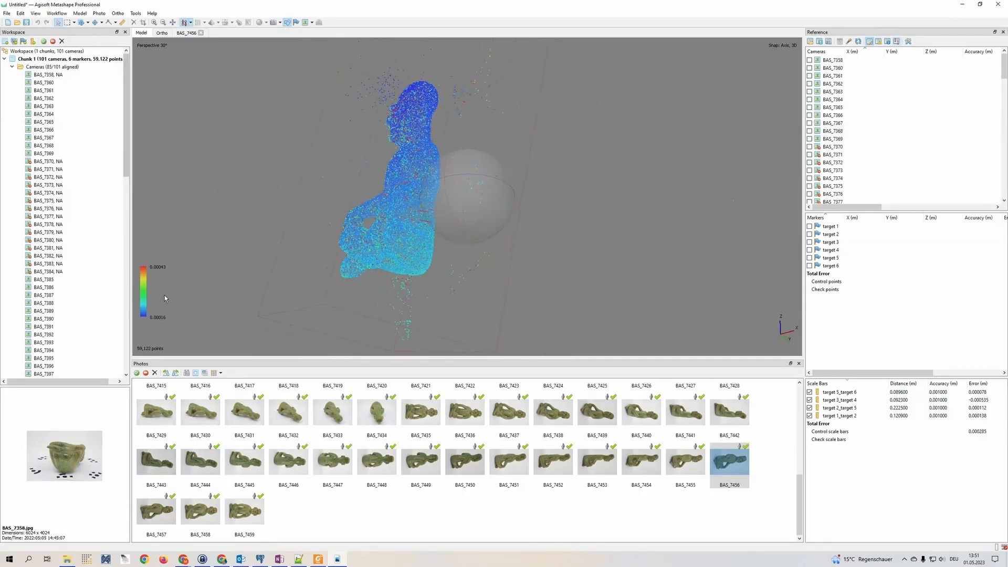
drag(407, 243, 499, 219)
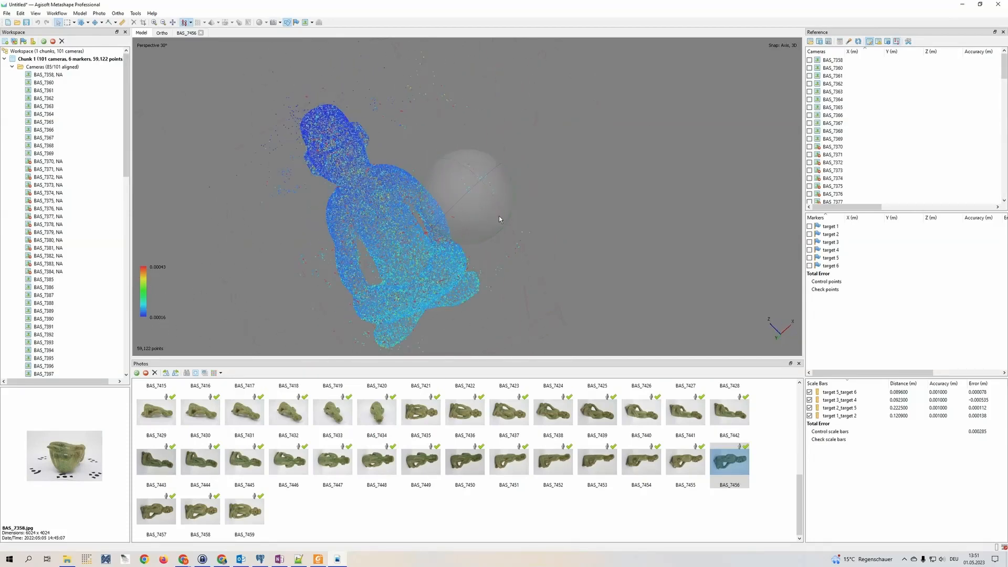
drag(416, 232, 458, 223)
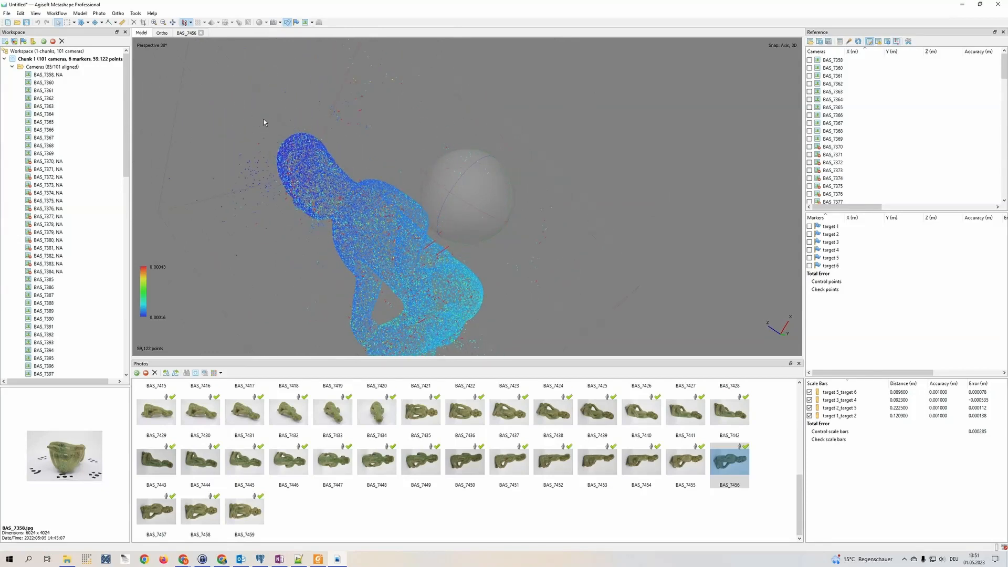
Use Gradual Selection to select the tie points by projection accuracy at level 9, and delete them
click(80, 14)
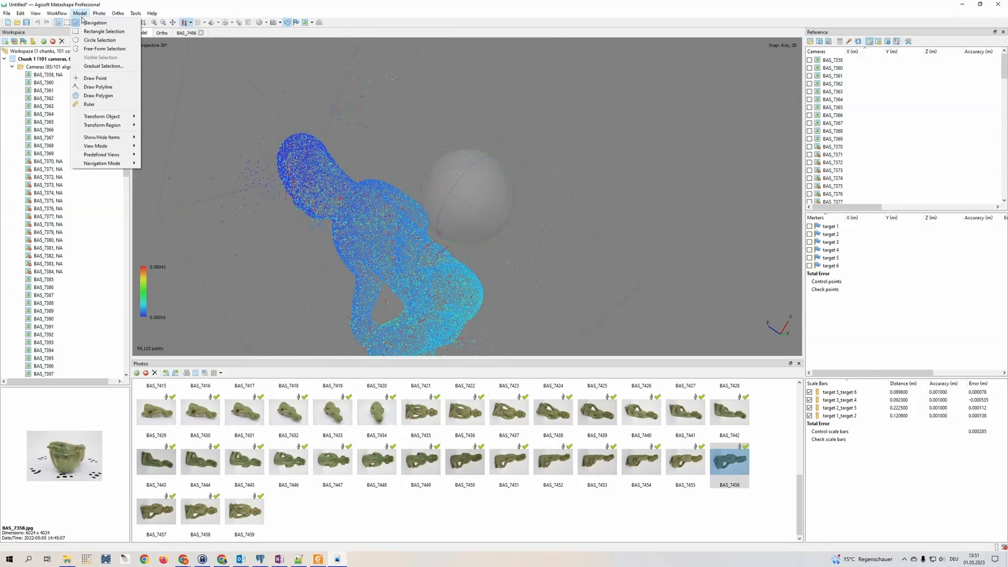
click(104, 66)
click(539, 257)
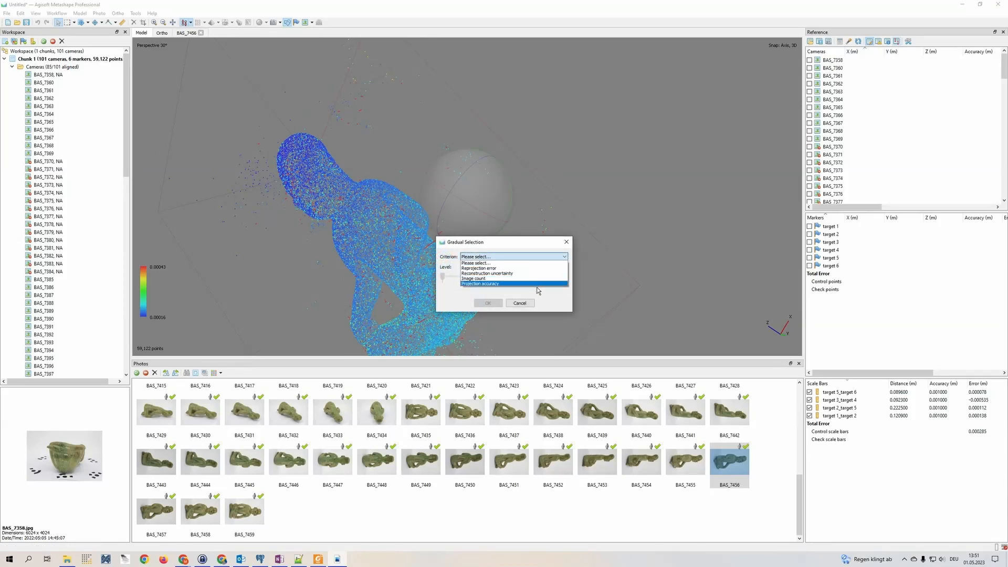
click(537, 284)
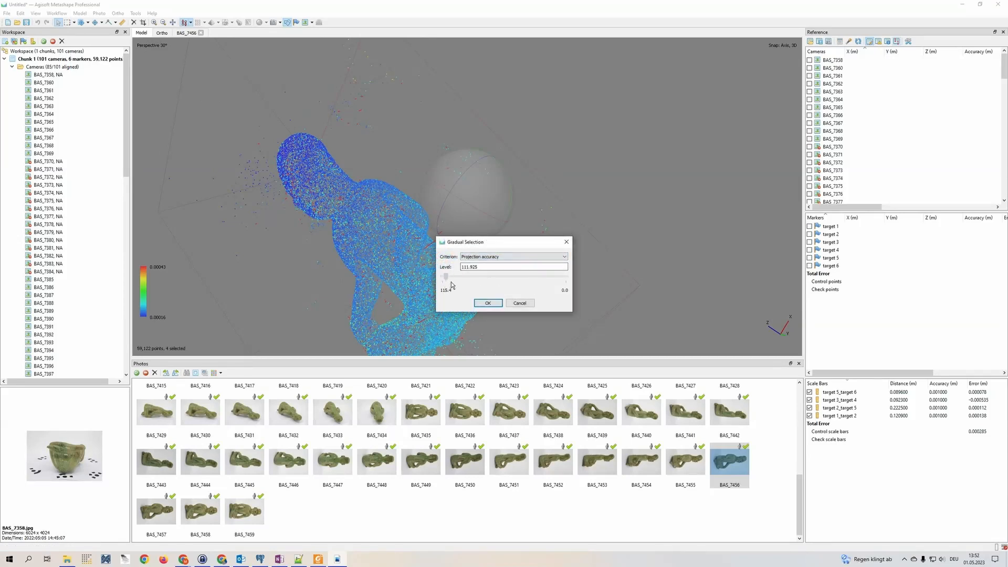
drag(451, 282, 559, 285)
drag(514, 243, 596, 208)
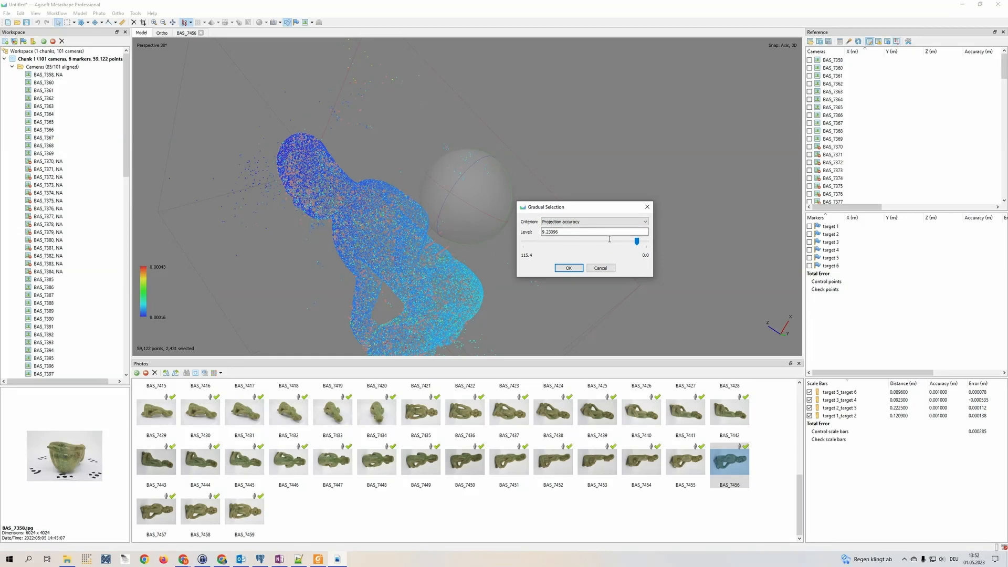
mouse_move(637, 242)
mouse_down()
mouse_move(529, 253)
mouse_move(635, 258)
mouse_up()
triple_click(573, 232)
text(9)
click(569, 269)
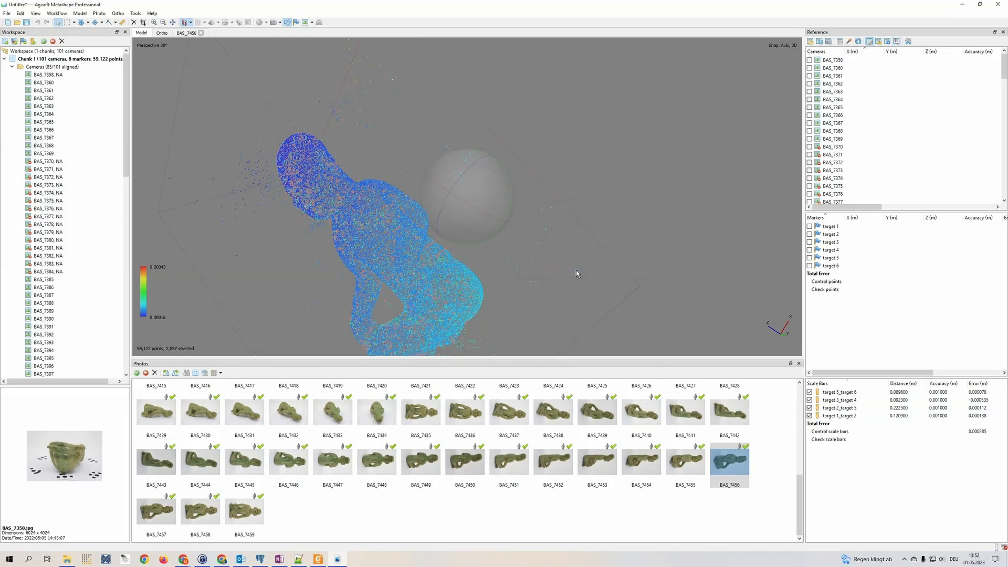
key(Delete)
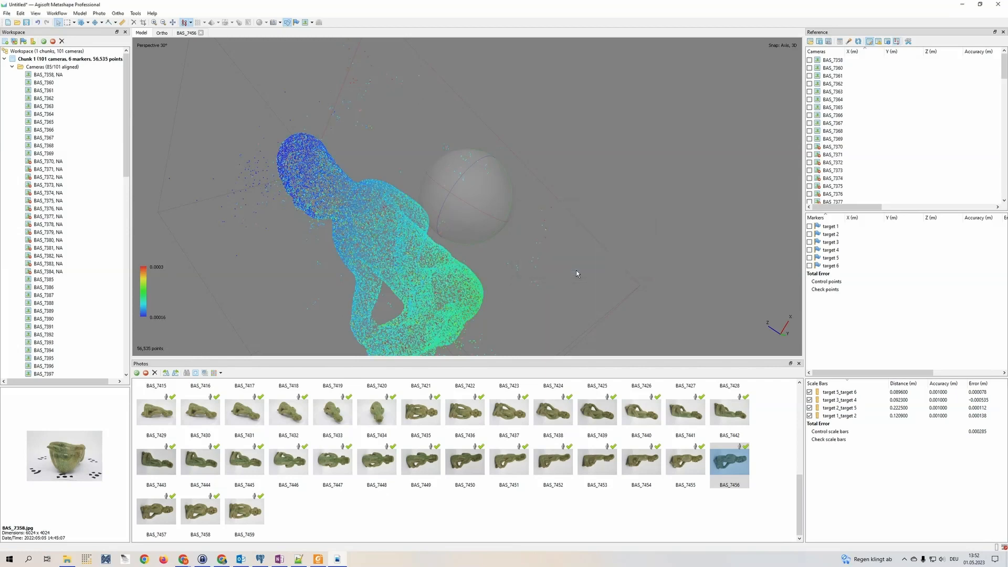
Optimize the camera alignment again with tie point covariance estimation enabled and the preset fit parameters
click(849, 41)
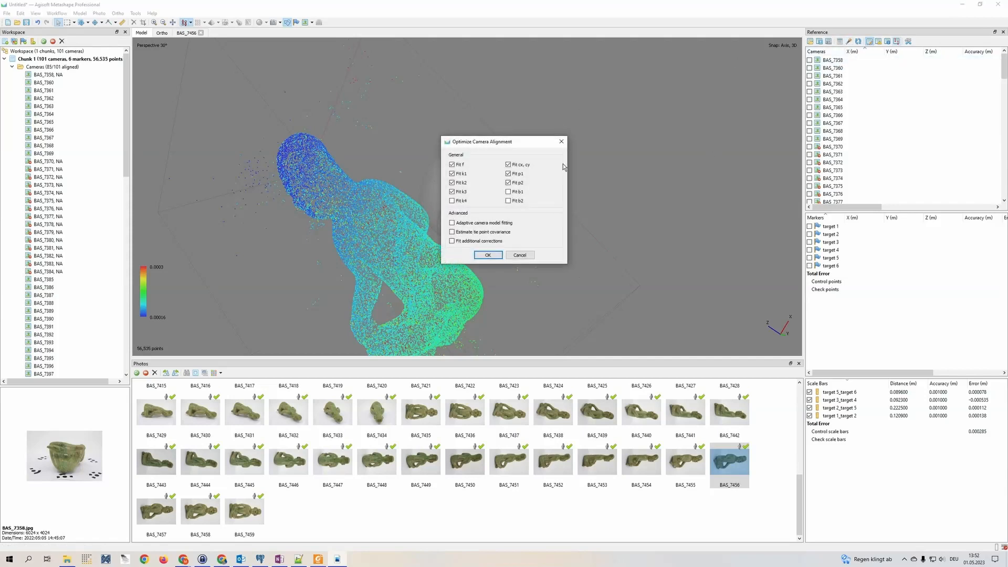
click(486, 233)
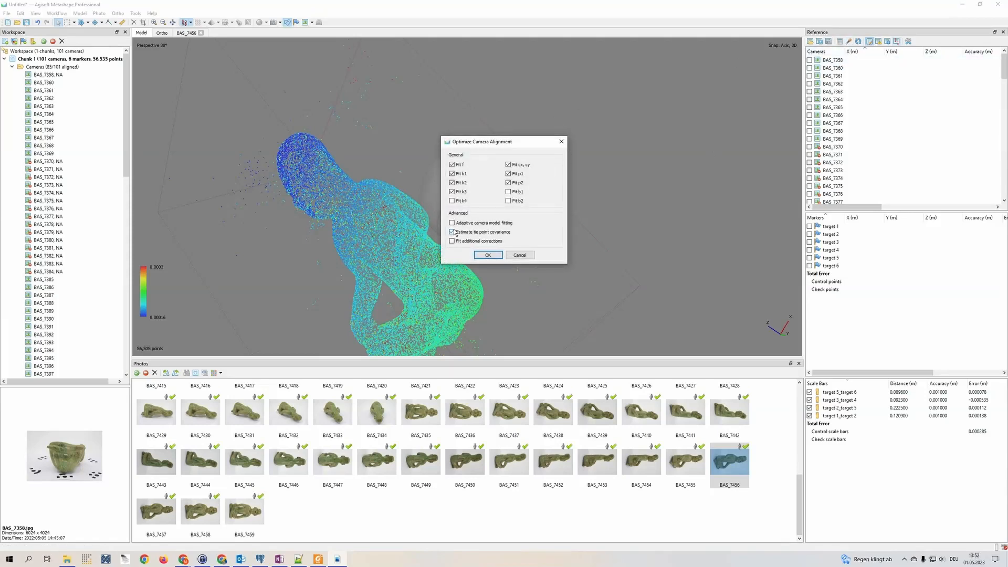
click(496, 257)
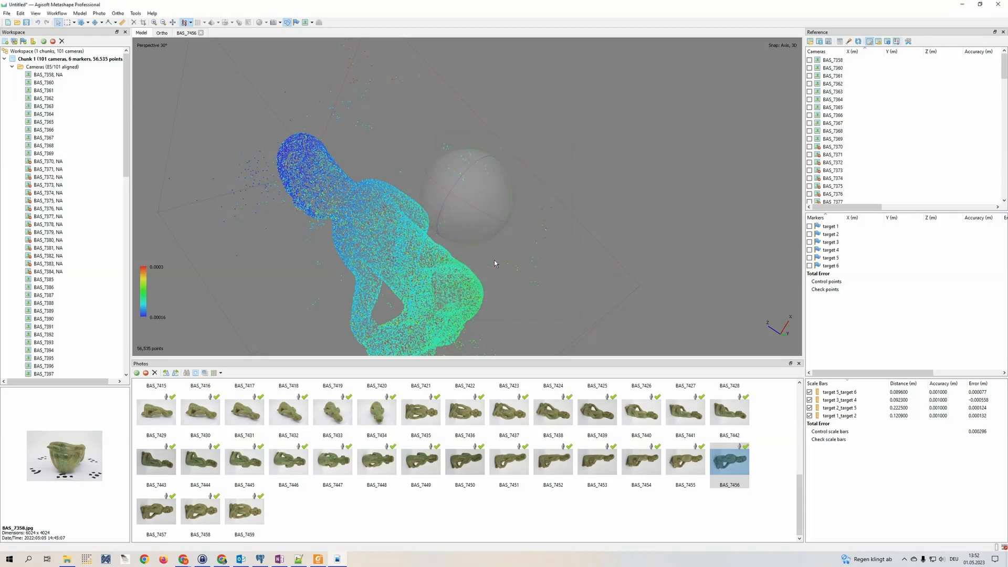
Use Gradual Selection to select the tie points with high reconstruction uncertainty, and delete them
drag(457, 205, 498, 207)
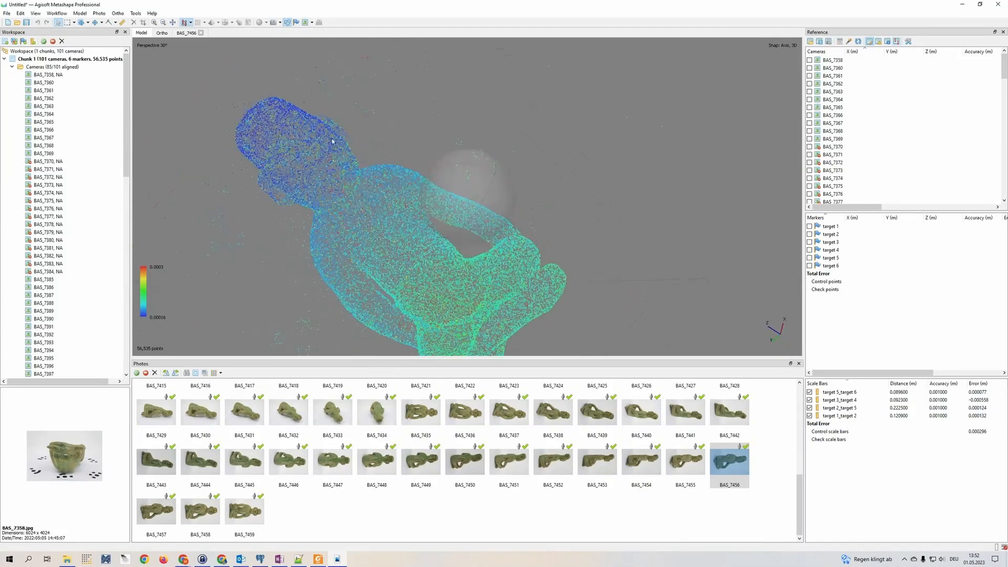
click(119, 13)
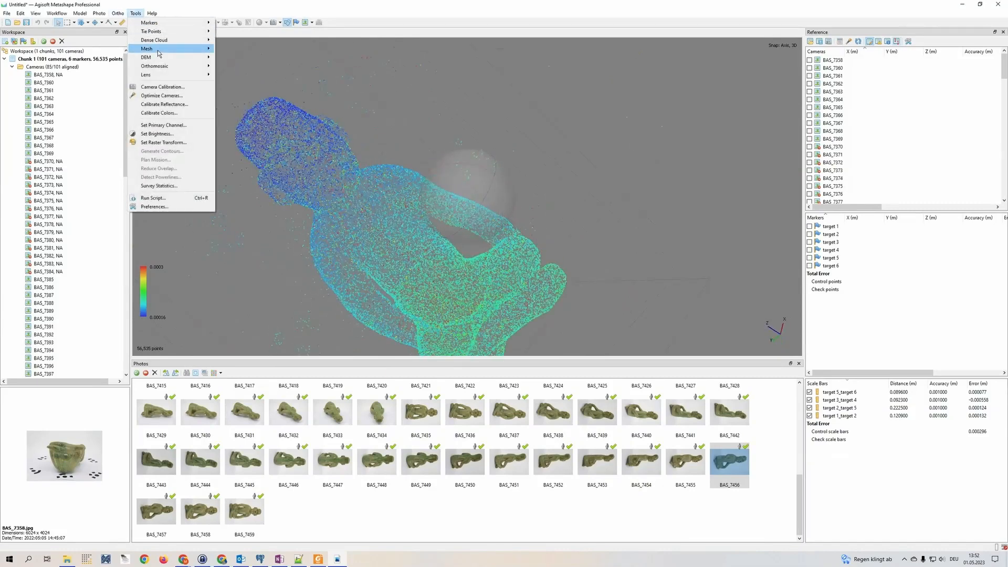
click(104, 66)
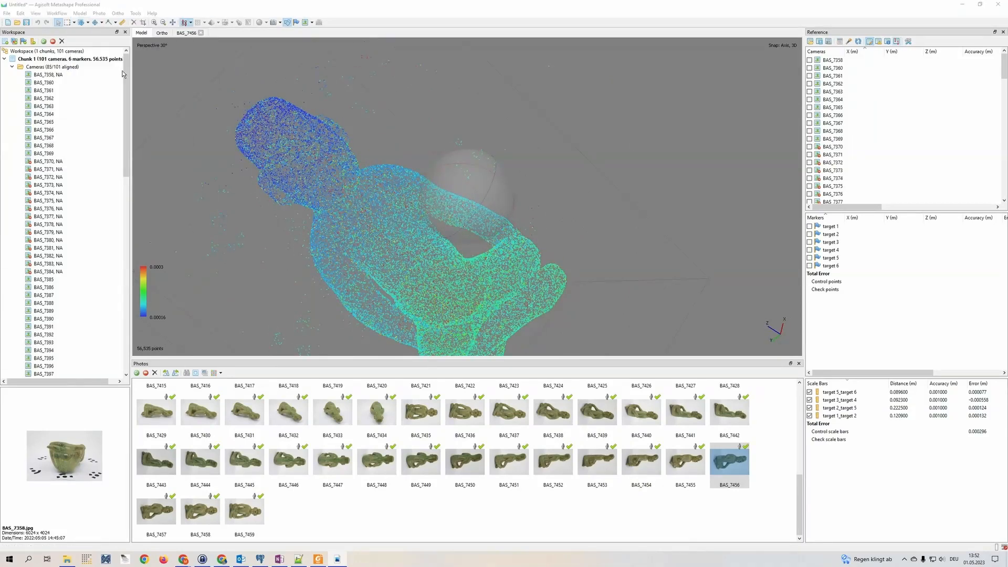
click(540, 257)
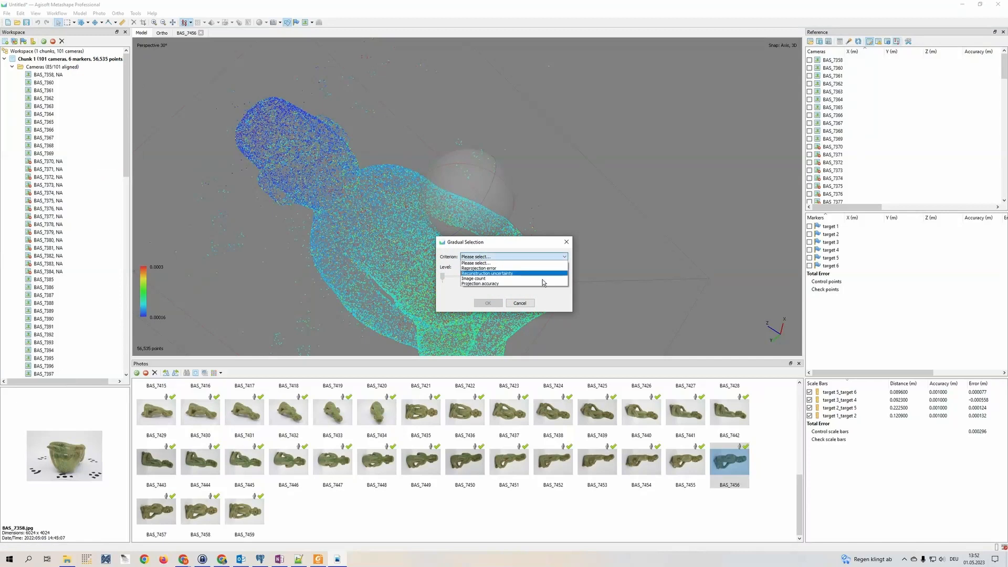
click(530, 273)
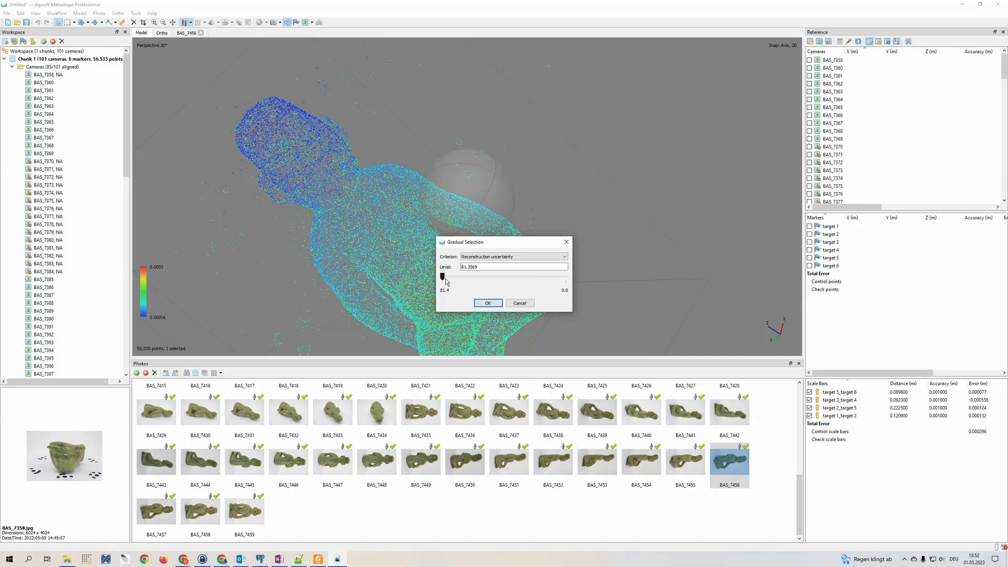
drag(446, 282, 555, 297)
click(496, 304)
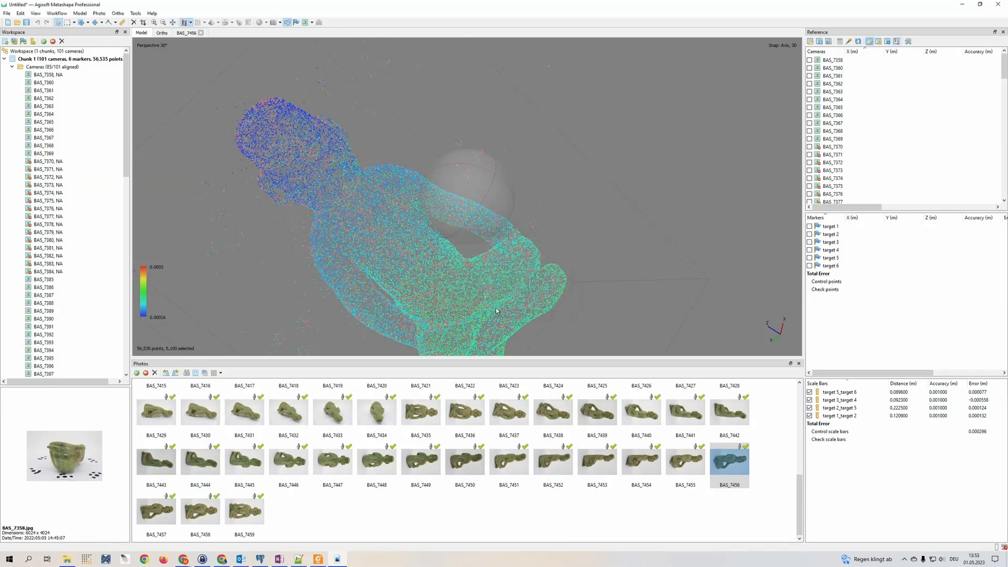
key(Delete)
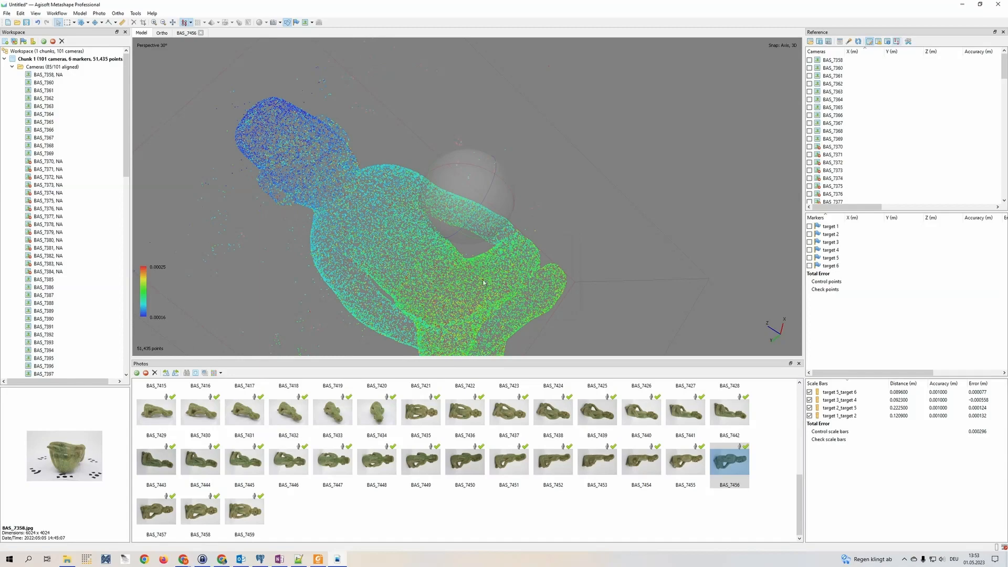
Switch the 3D view back to the coloured Point Cloud and inspect the filtered statue from several sides
drag(497, 310, 437, 188)
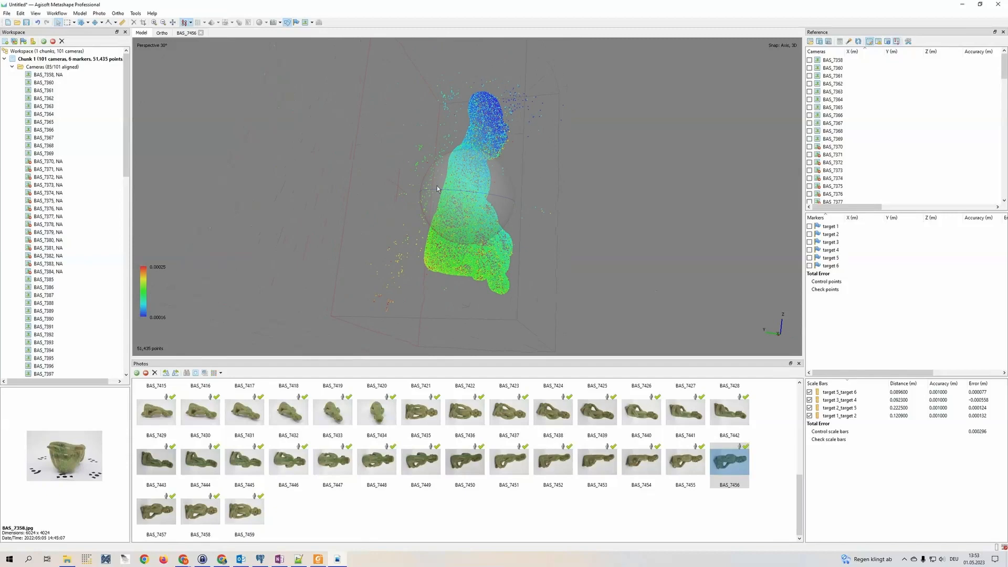
click(190, 22)
click(207, 31)
drag(488, 192, 444, 172)
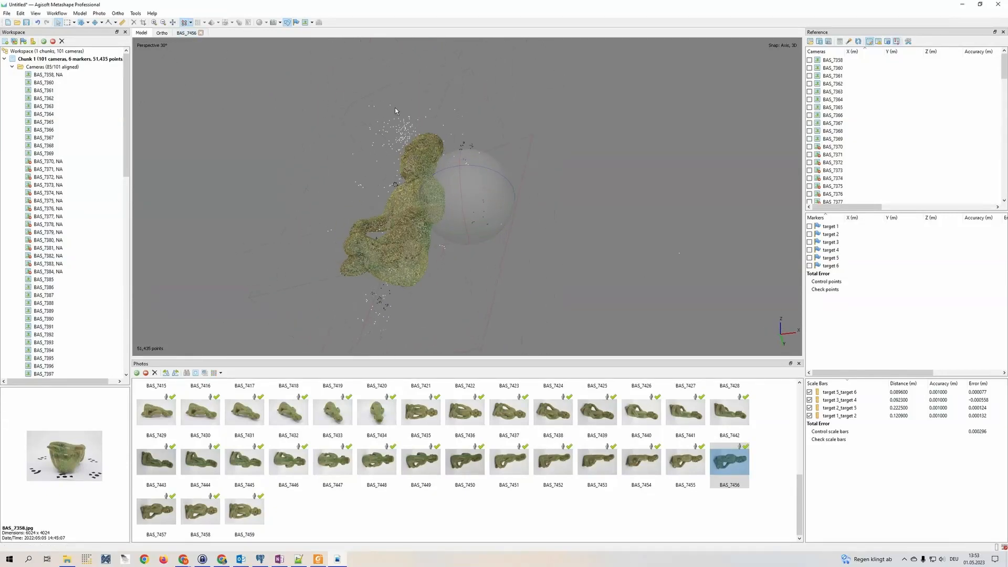
drag(391, 203, 473, 220)
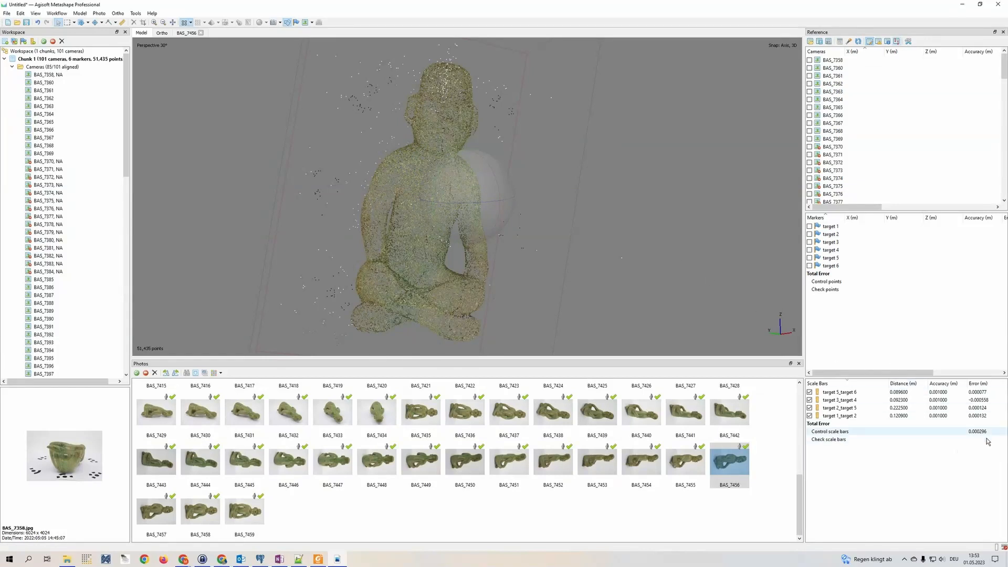
drag(514, 281, 480, 223)
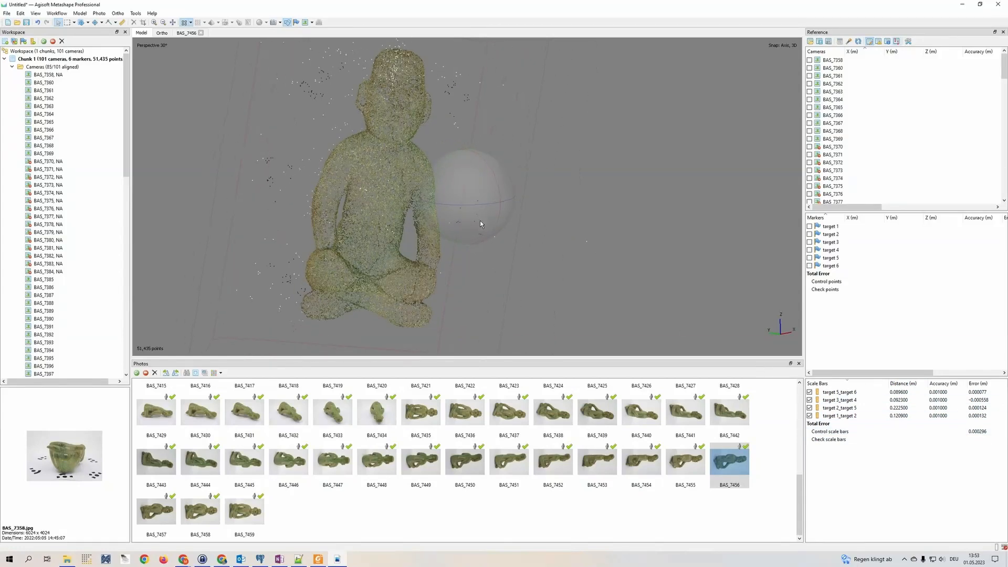